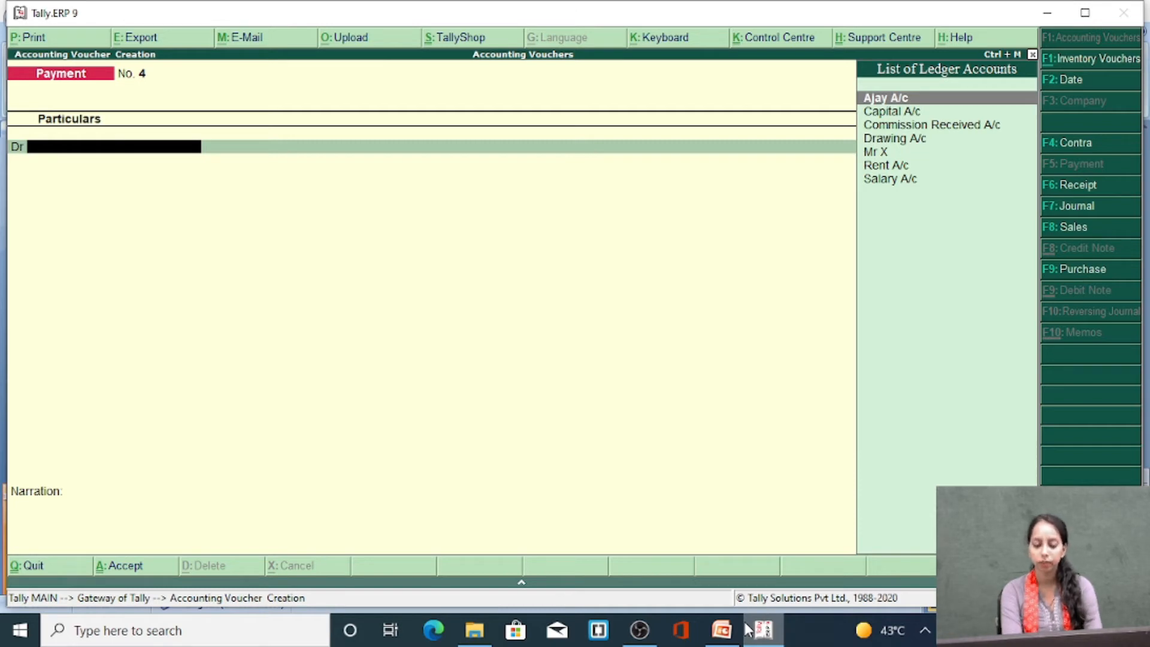
Switch to a journal voucher and start a new ledger for the debit line, named after the creditor
key(F7)
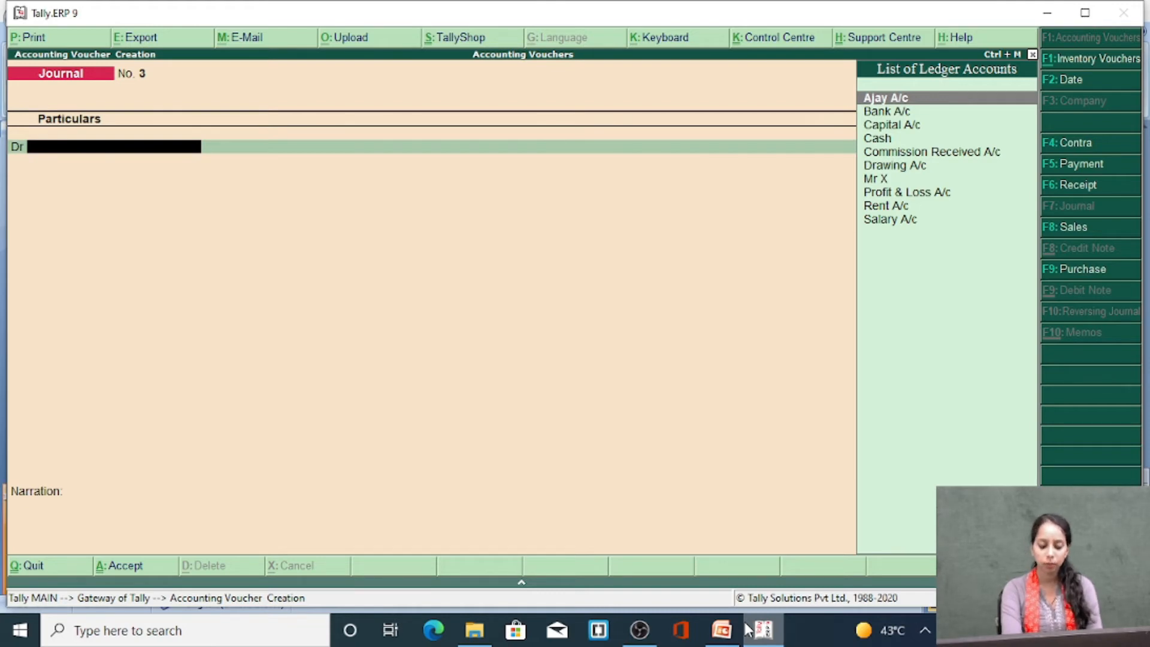
key(alt+c)
text(MohN)
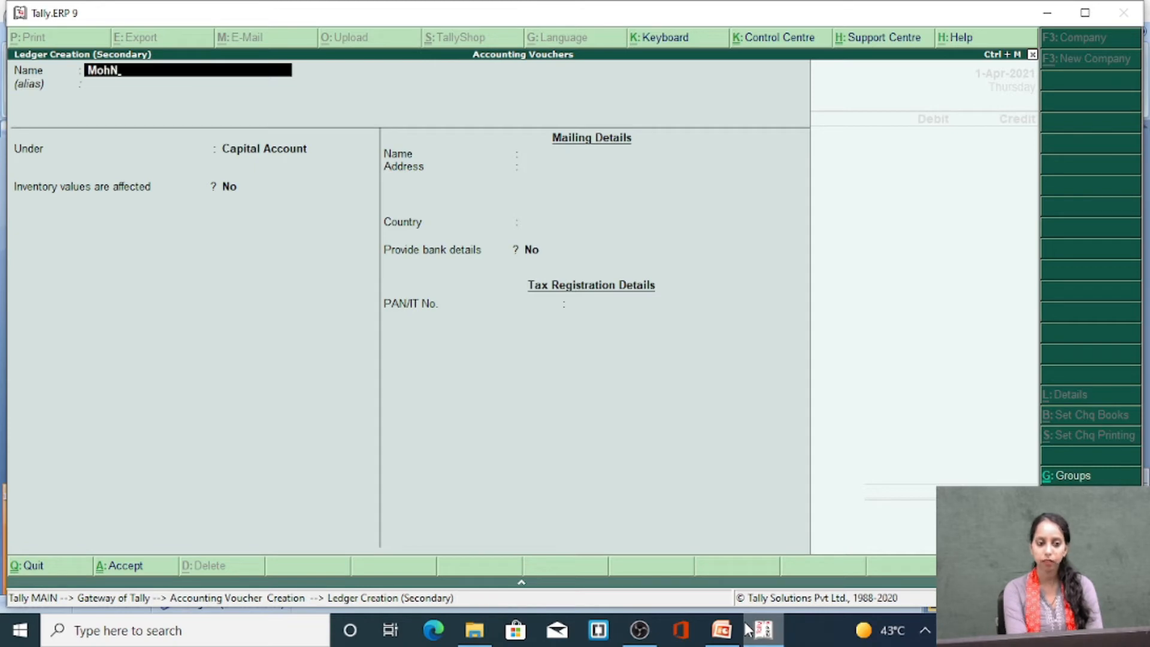
key(BackSpace)
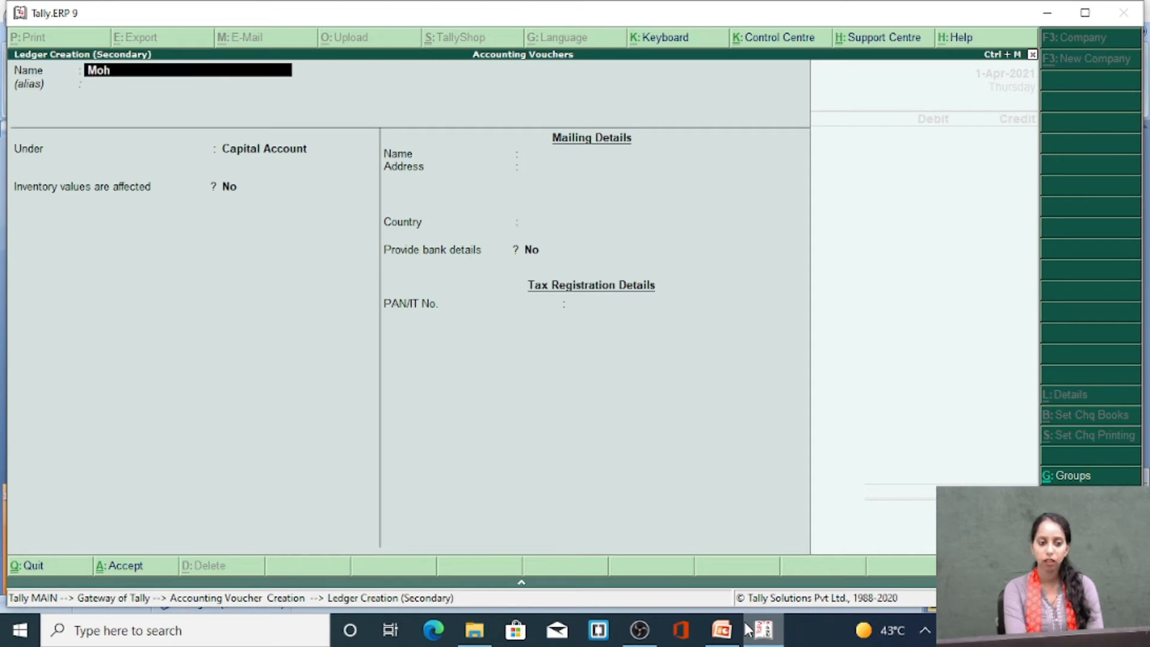
text(n)
key(BackSpace)
text(an)
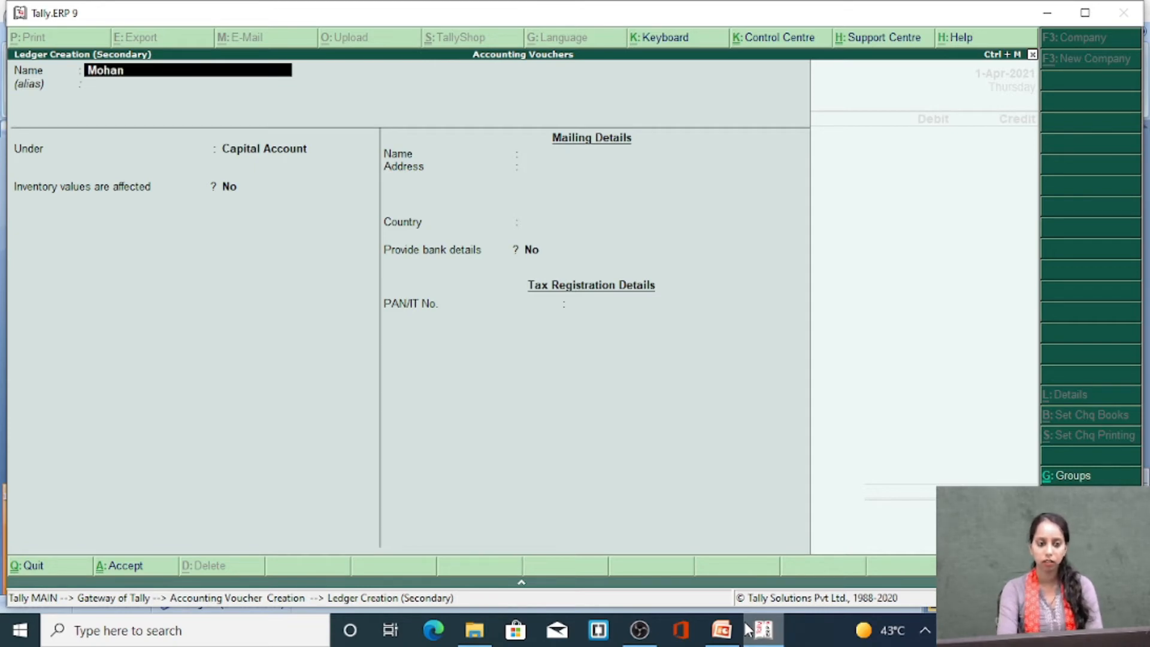
key(Return)
key(Return)
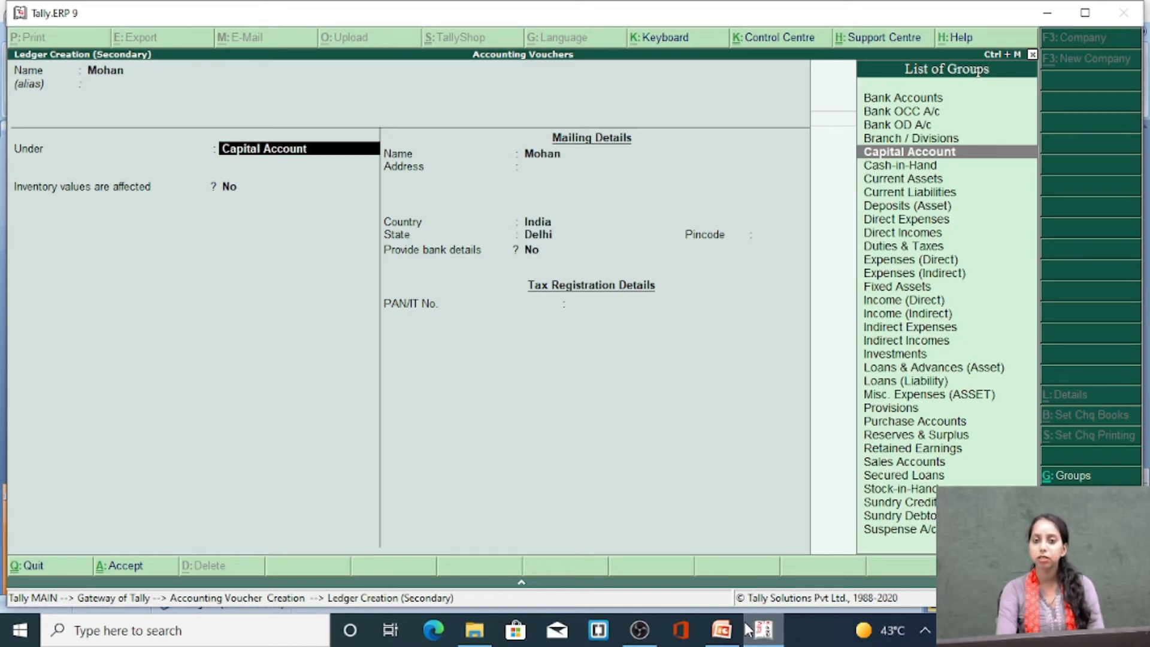
Group the new creditor ledger under Sundry Creditors and save it with the remaining details at their defaults
text(Sund)
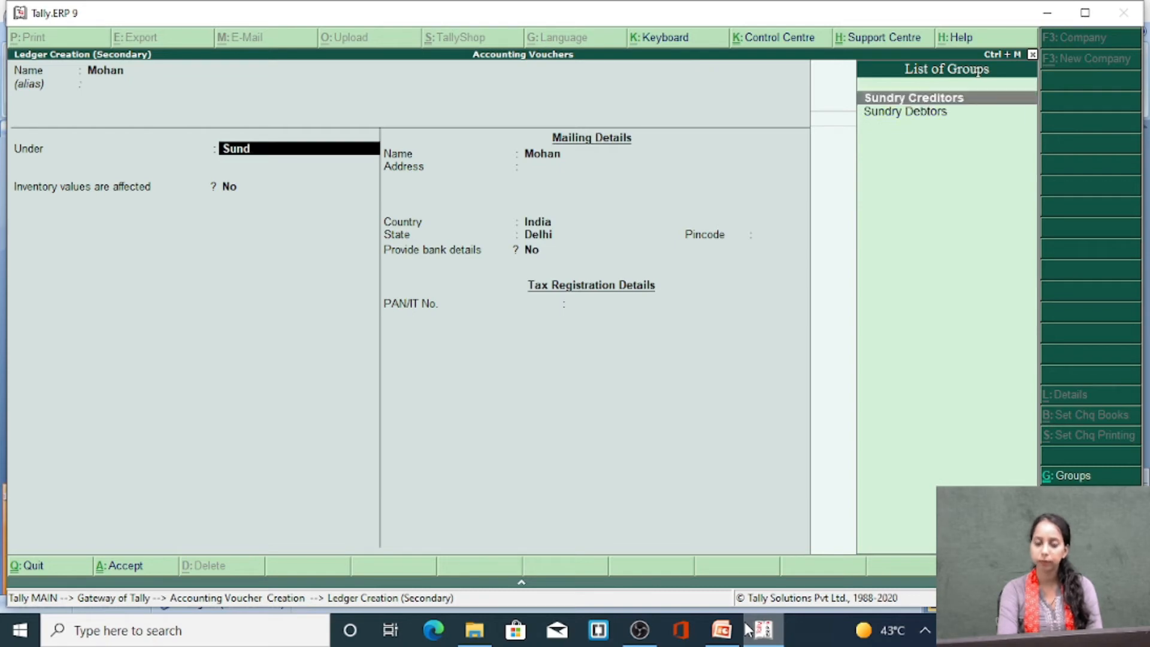
key(Return)
key(Return)
key(Return)
key(Return)
key(Return)
key(Return)
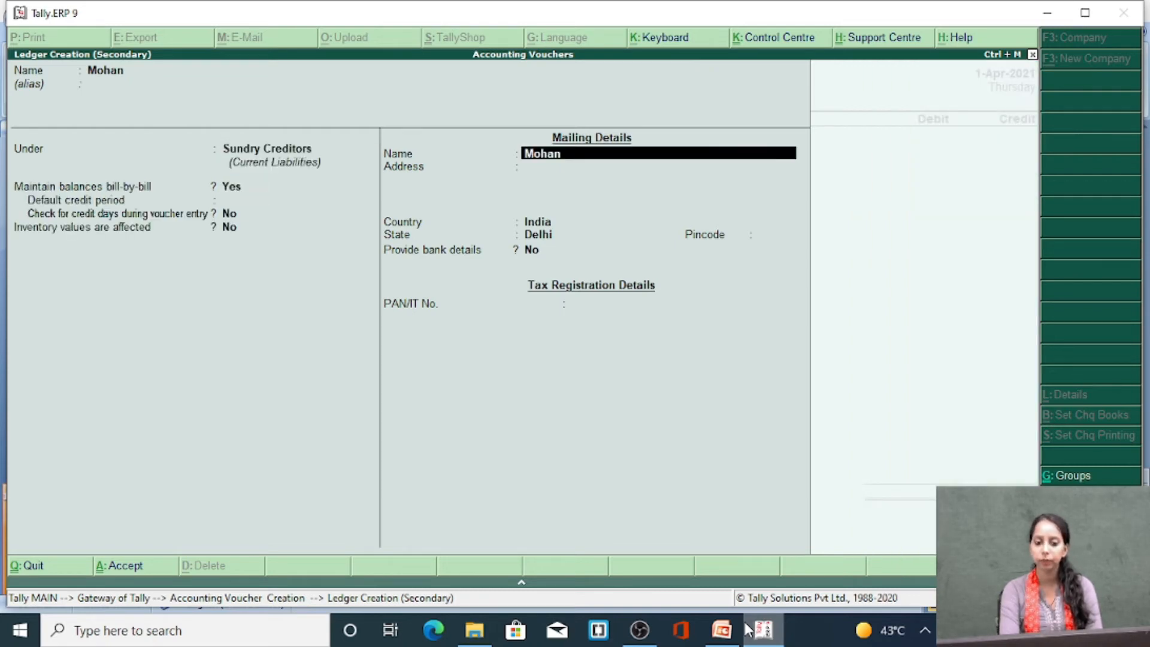
key(Return)
key(Return)
key(Return)
key(Return)
key(Return)
key(Return)
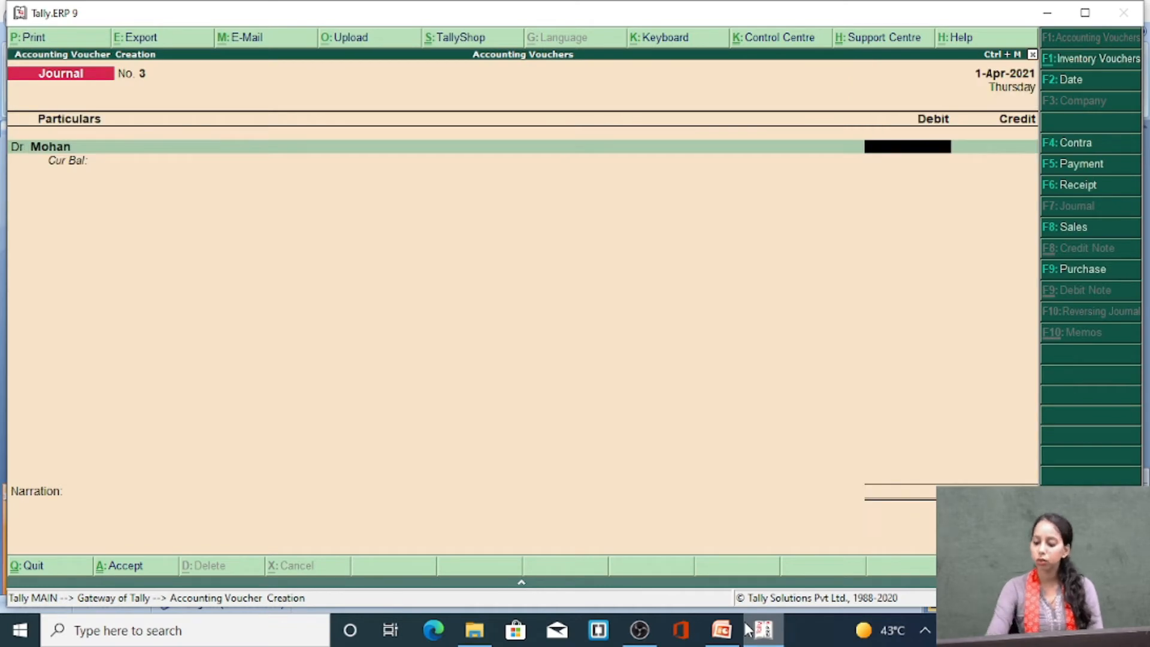
Debit the creditor's ledger with 10000 and set its bill-wise reference to On Account
text(10000)
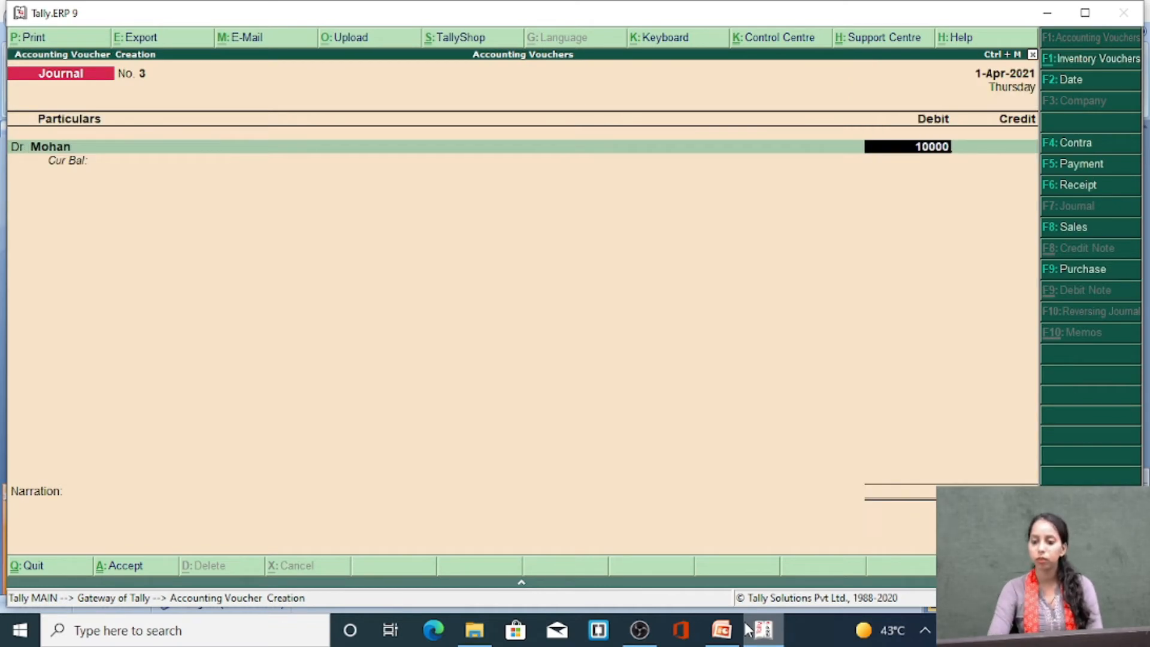
key(Return)
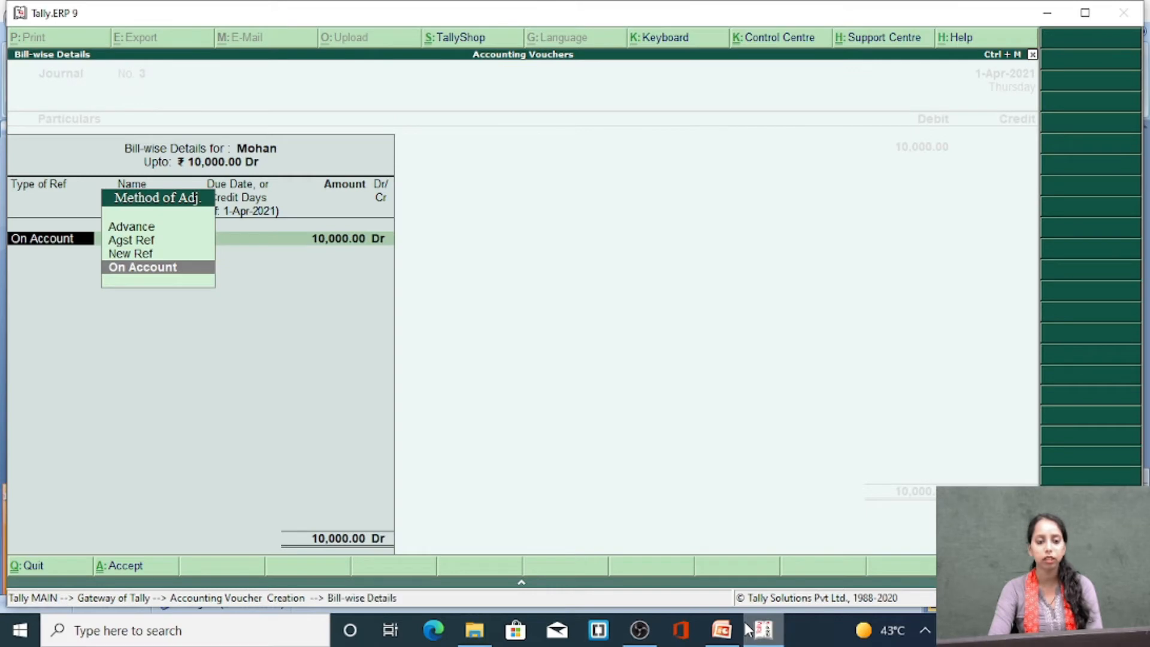
key(Return)
Add a credit line for Cash with an amount of 9500
key(Return)
key(Return)
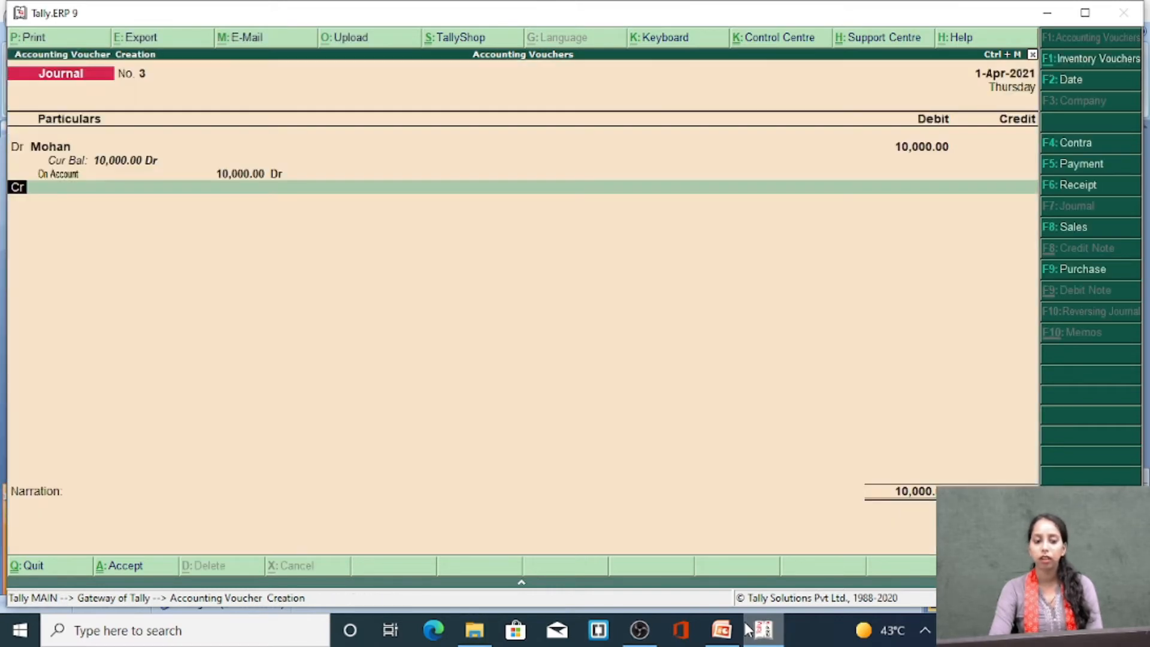
key(Return)
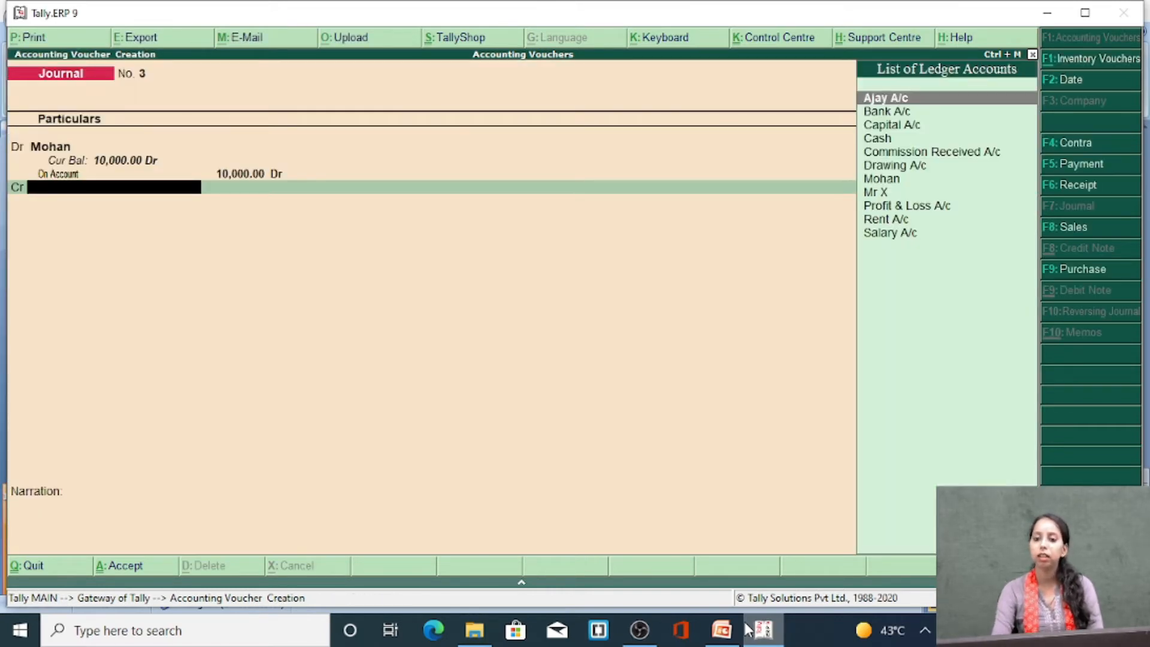
text(Cas)
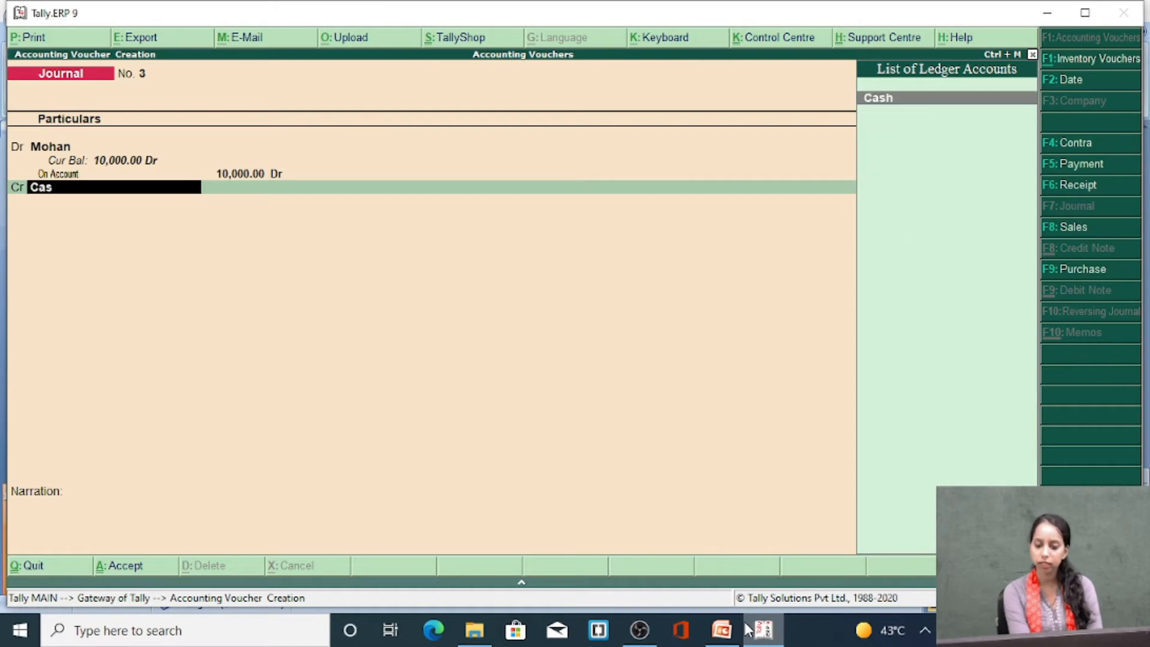
key(Return)
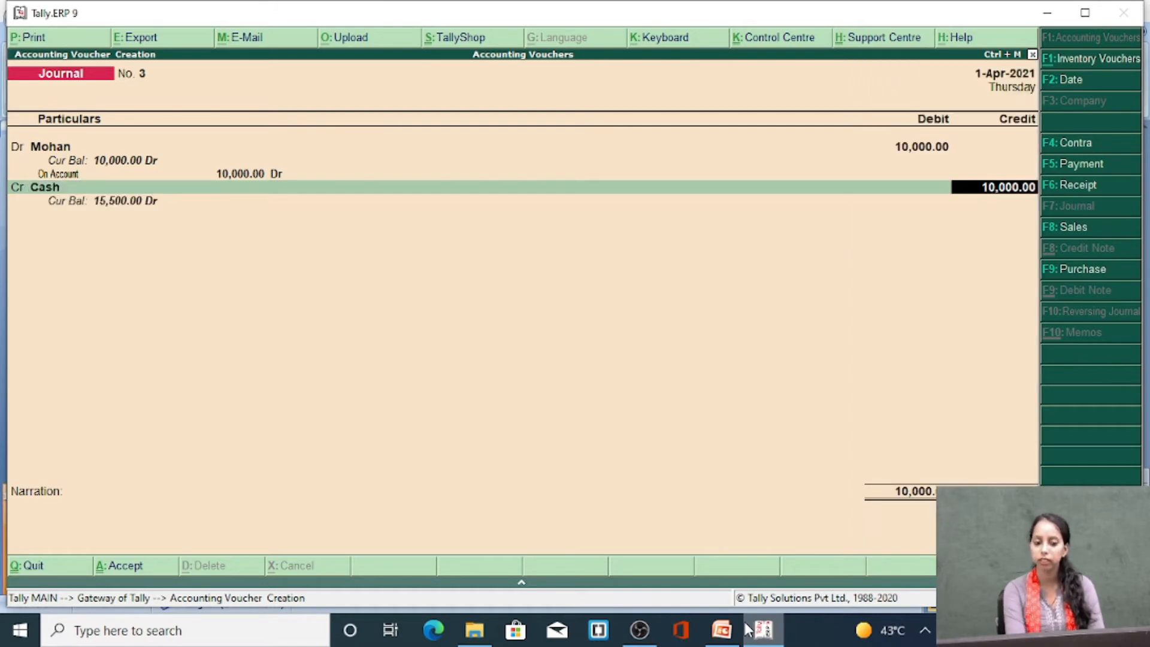
text(9500)
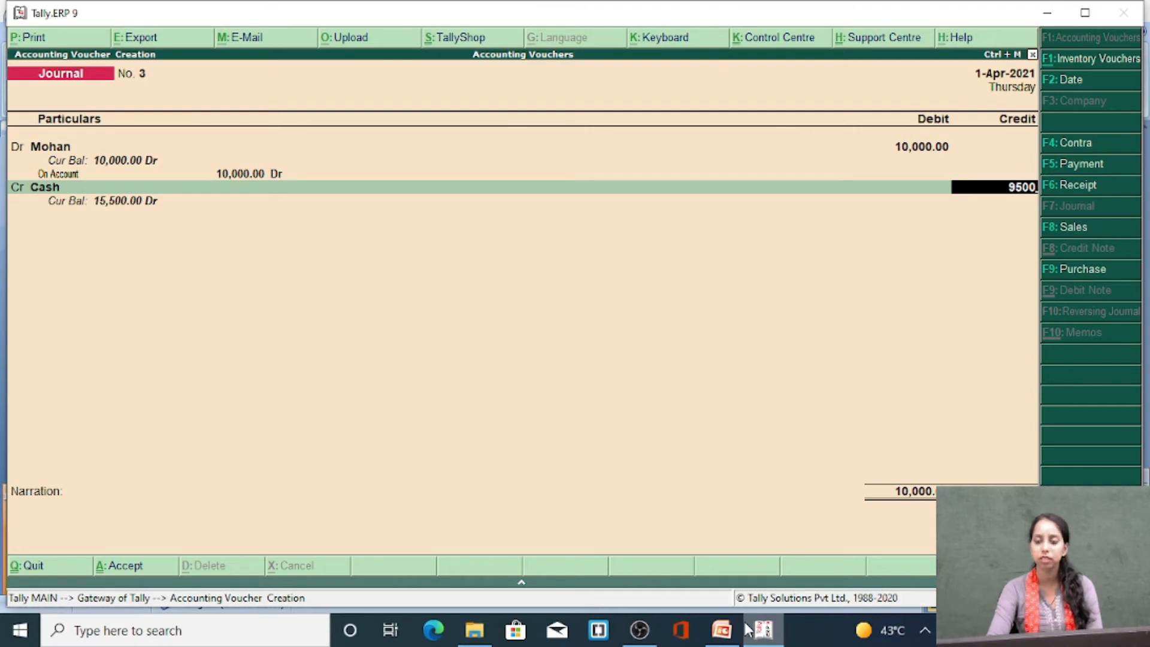
key(Return)
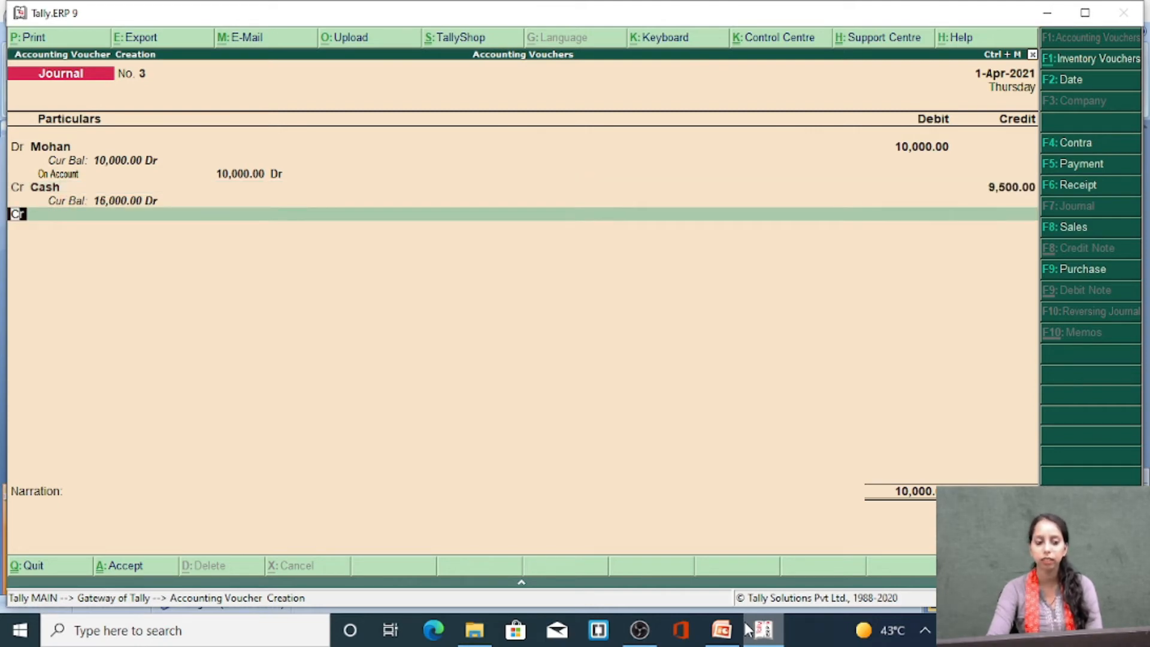
Start a new ledger for the second credit line and name it Discount Received
key(Return)
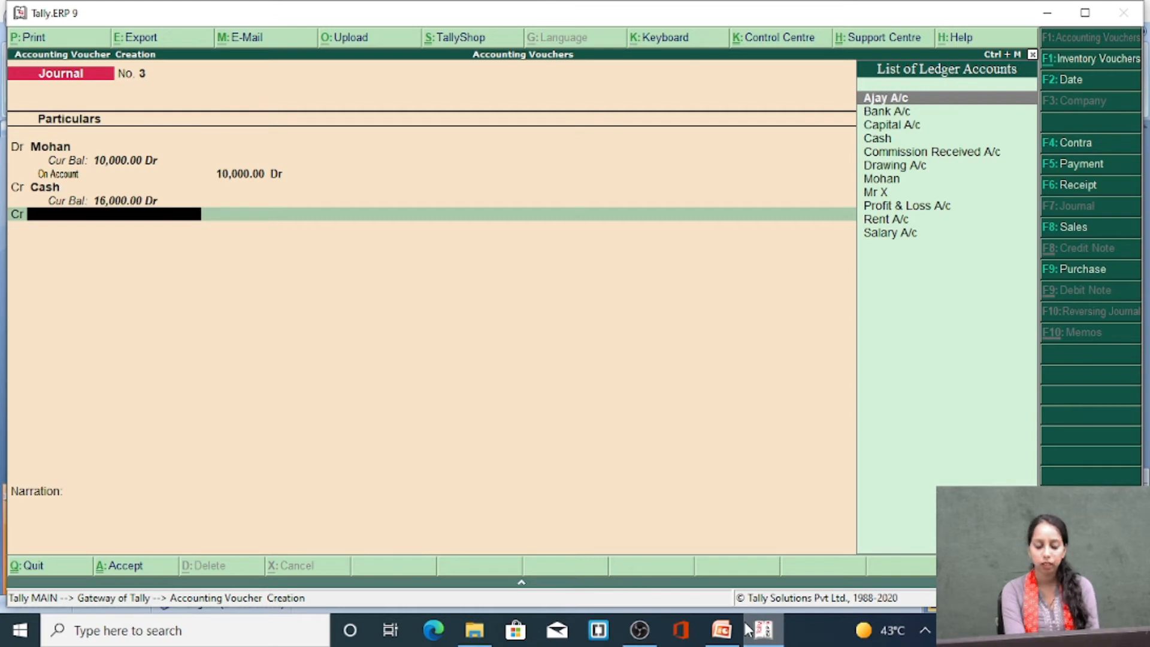
key(alt+c)
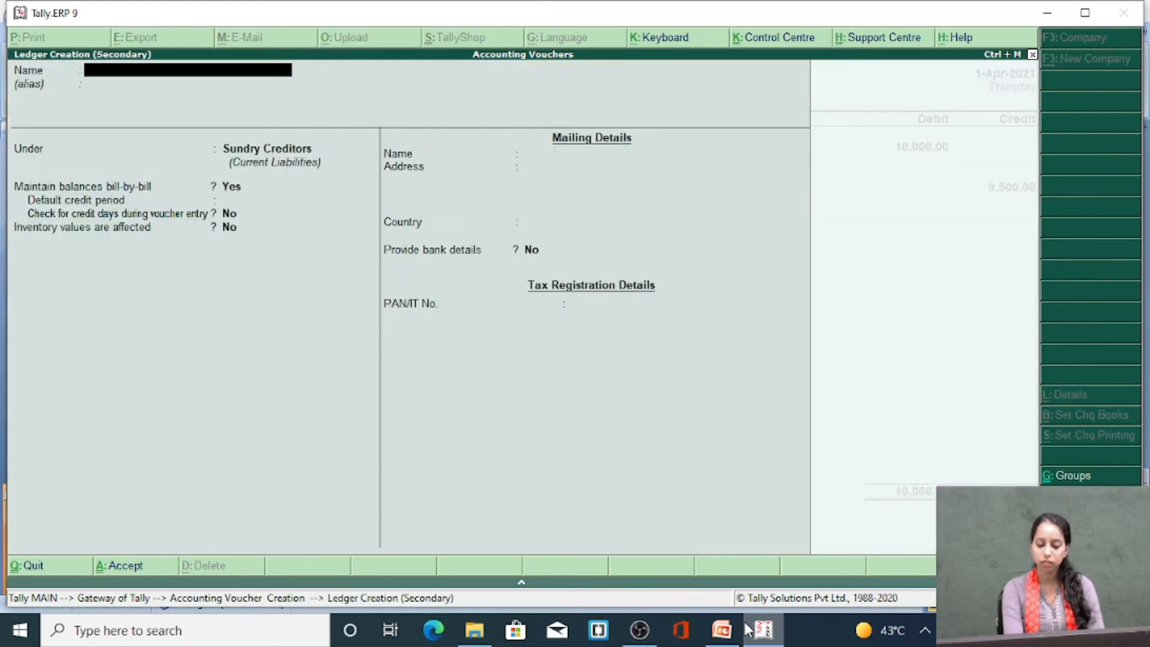
text(Discoutn)
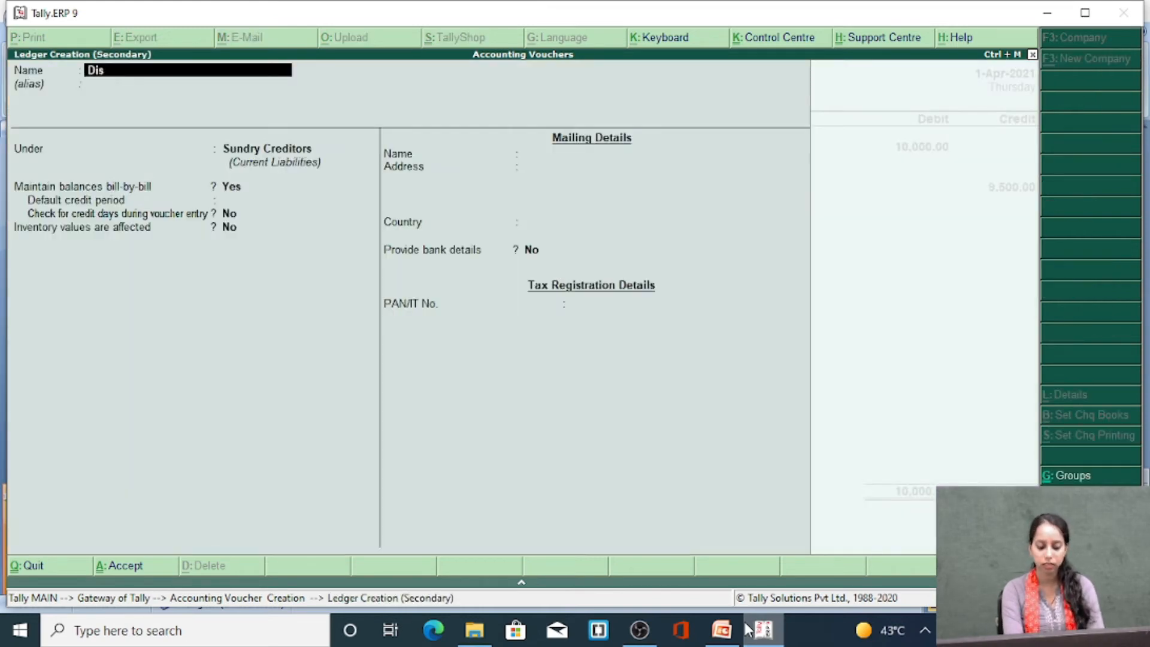
key(BackSpace)
key(BackSpace)
key(BackSpace)
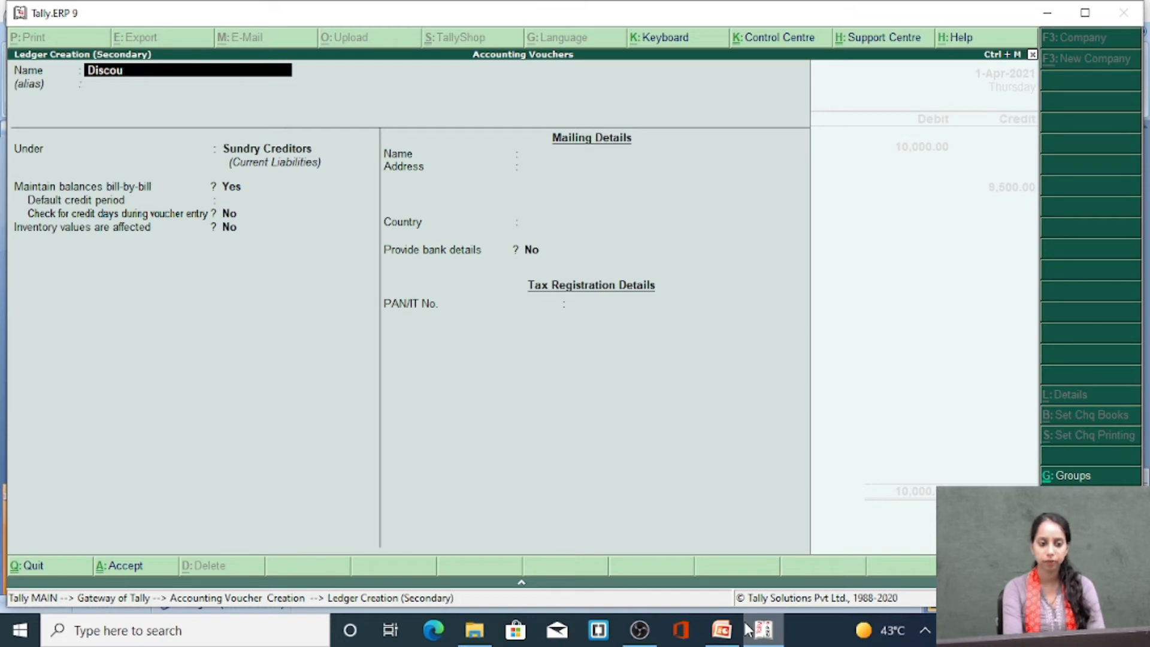
text(unt Receif)
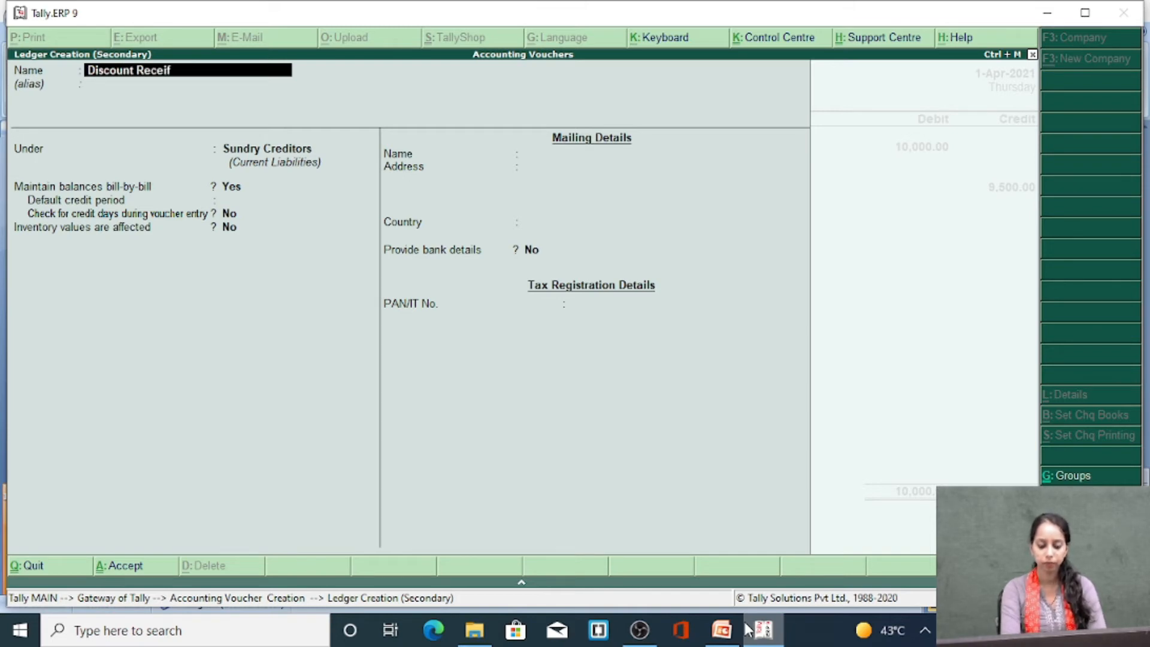
key(BackSpace)
text(ved)
key(BackSpace)
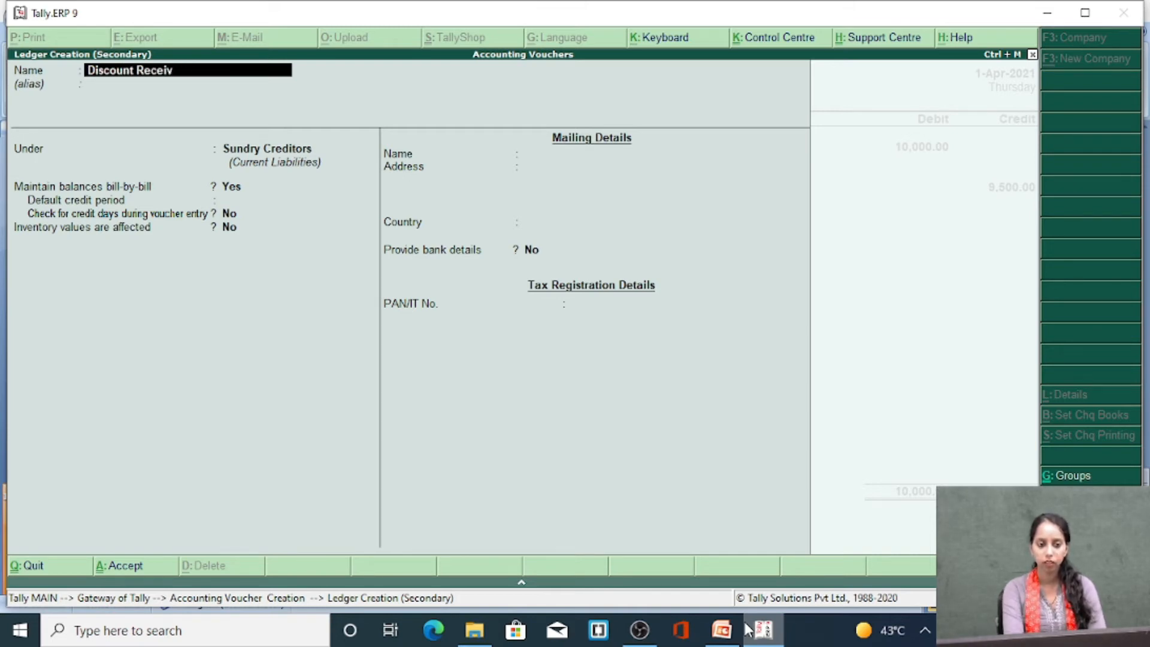
text(d)
key(Return)
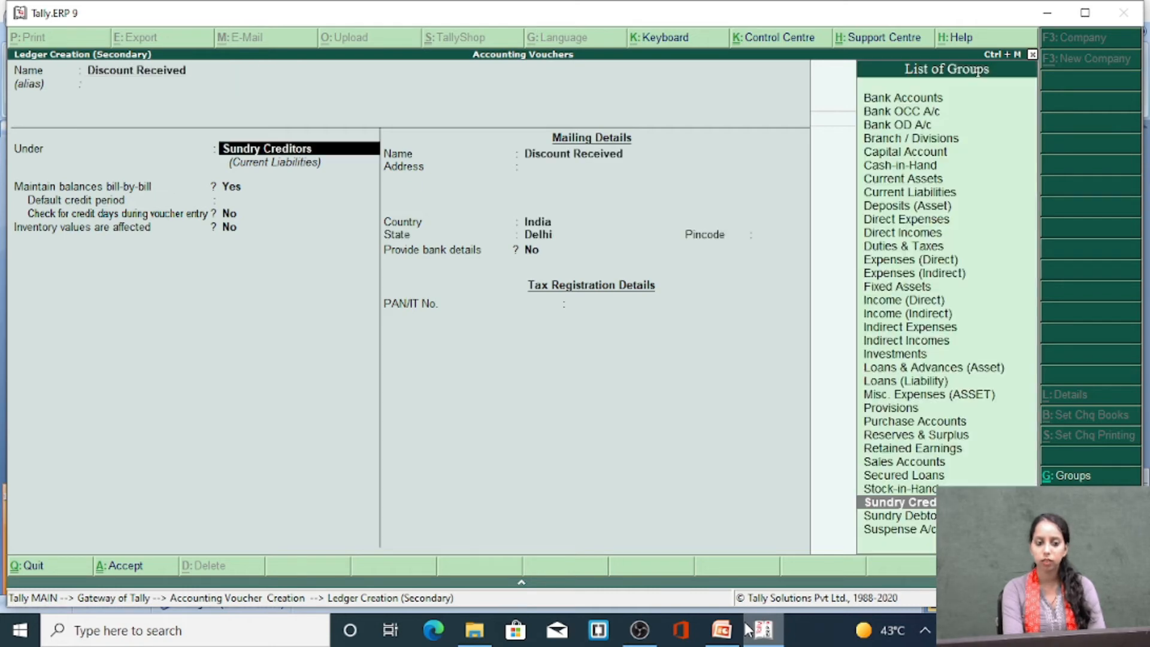
Group the Discount Received ledger under Indirect Incomes and save it into the voucher's credit line
text(ind)
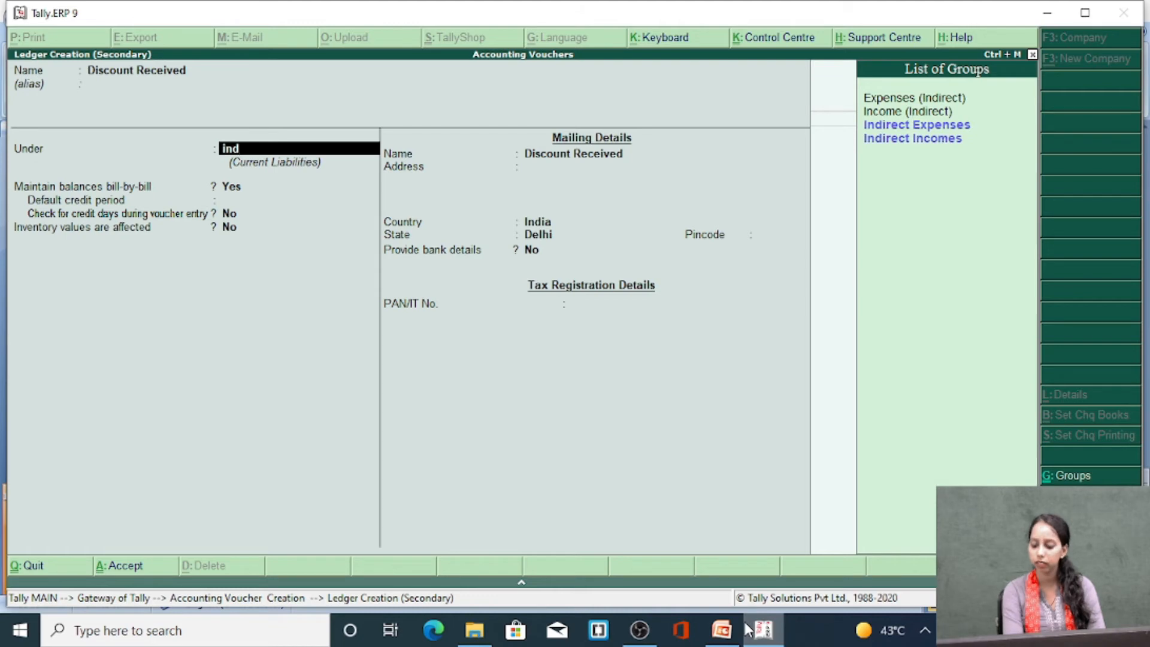
key(Down)
key(Down)
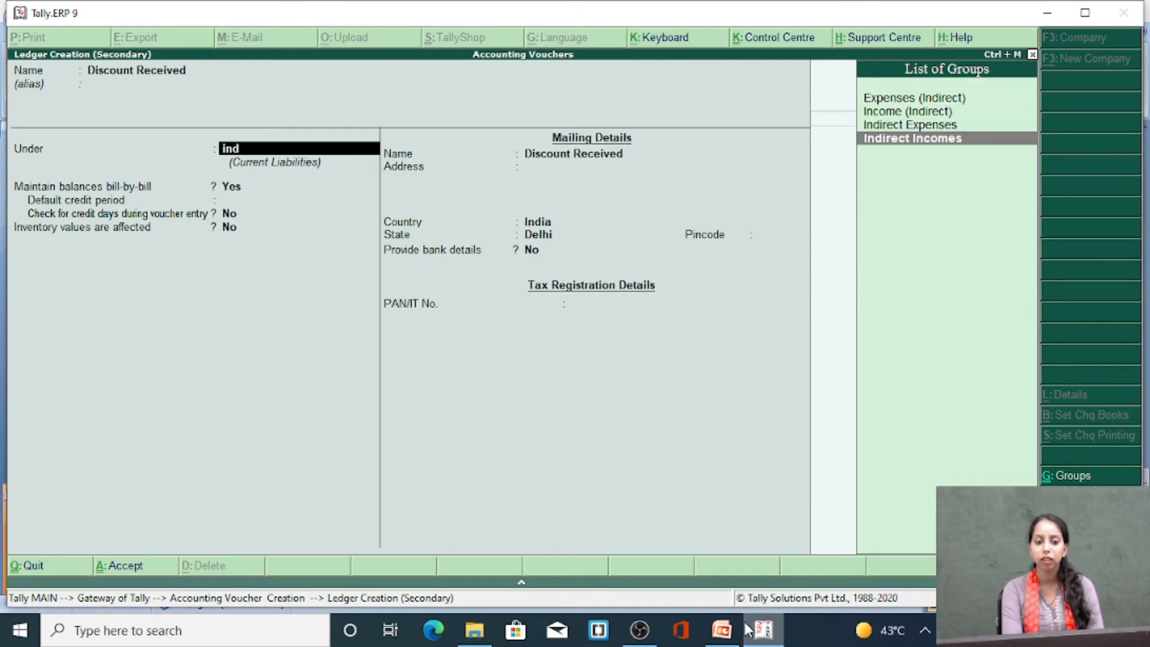
key(Return)
key(Return)
key(Return)
key(Return)
key(Return)
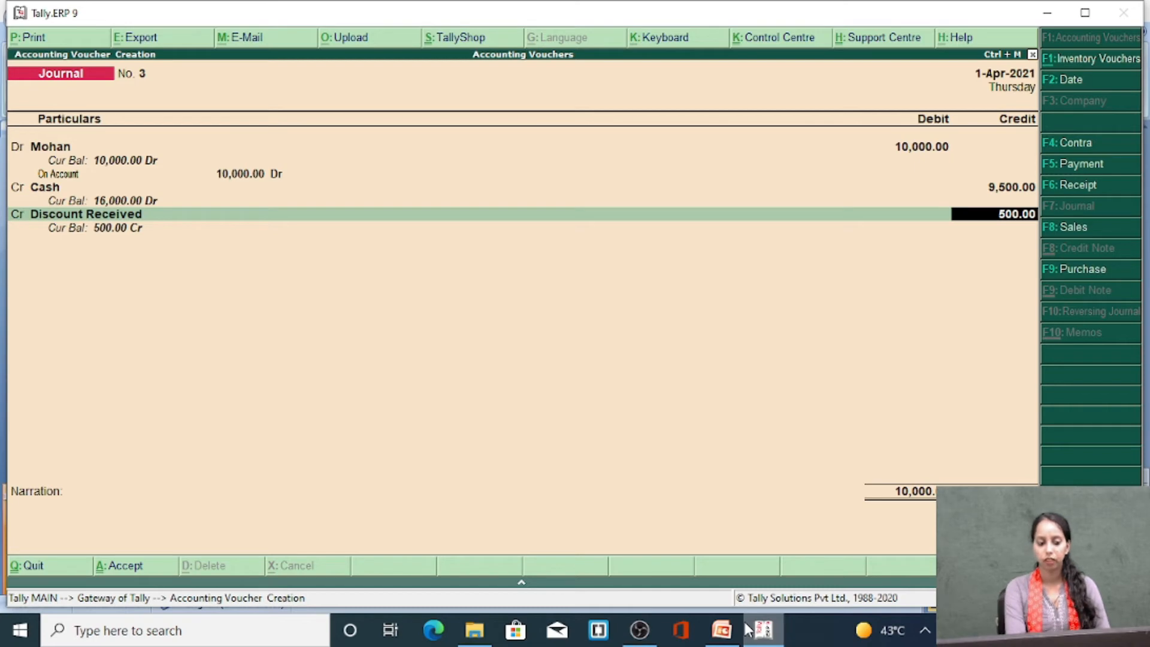
Accept the 500 credit to Discount Received and save the journal voucher
key(Return)
key(Return)
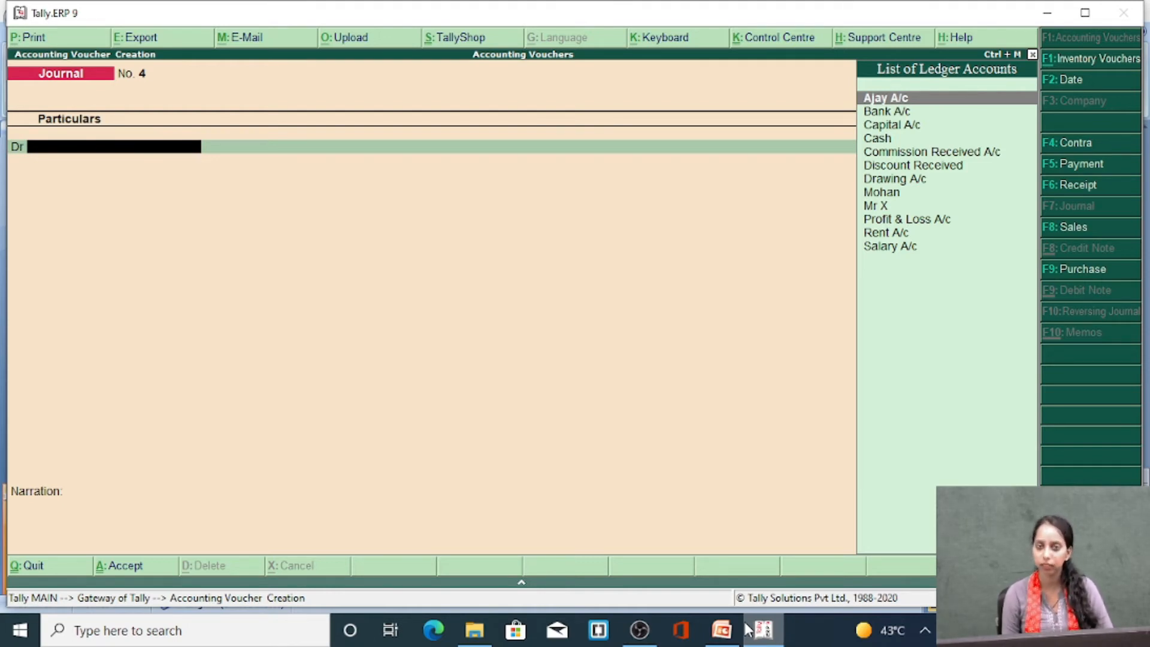
Begin the next journal voucher by debiting Cash with 11000 and crediting Capital A/c with 11000
text(Cash)
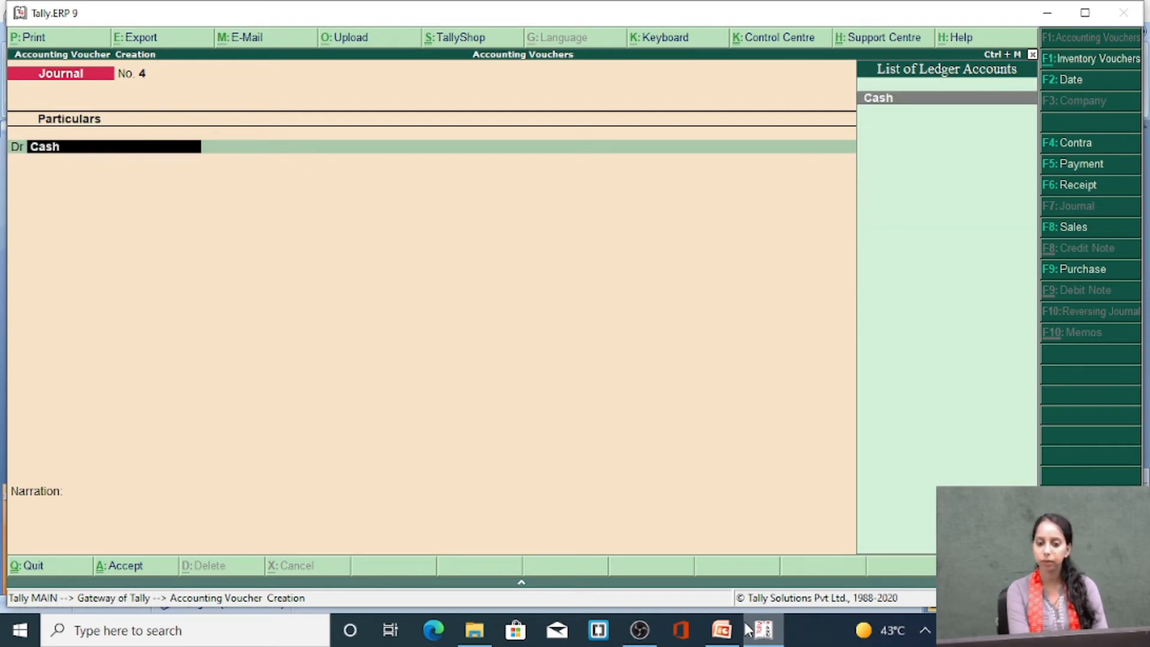
key(Return)
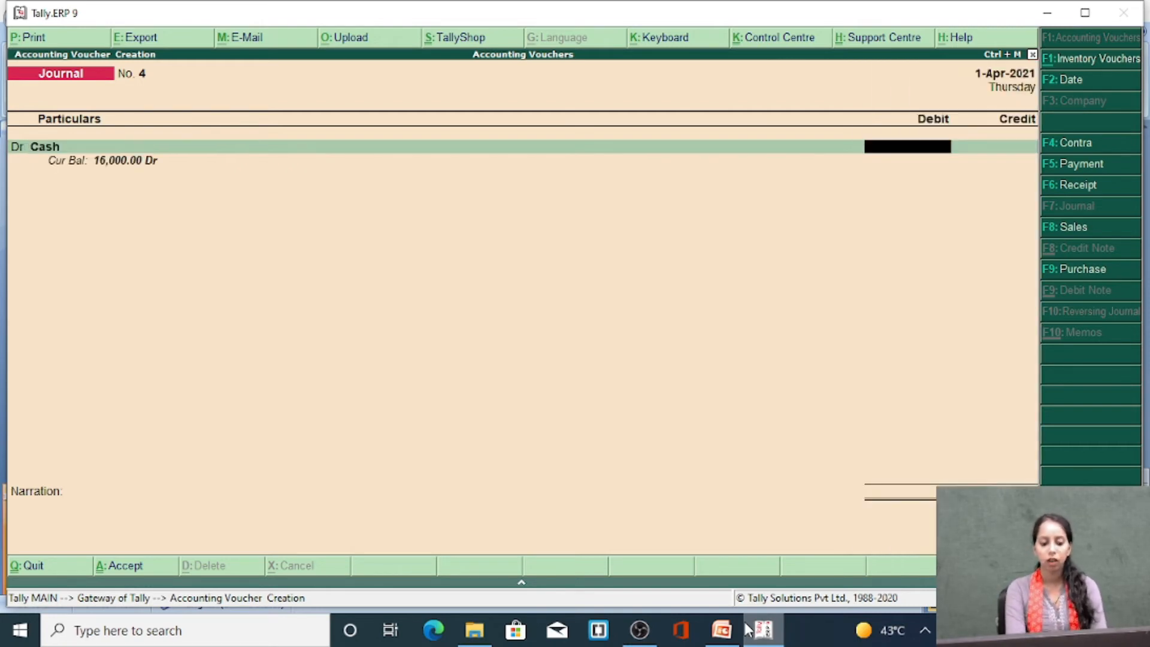
text(1100)
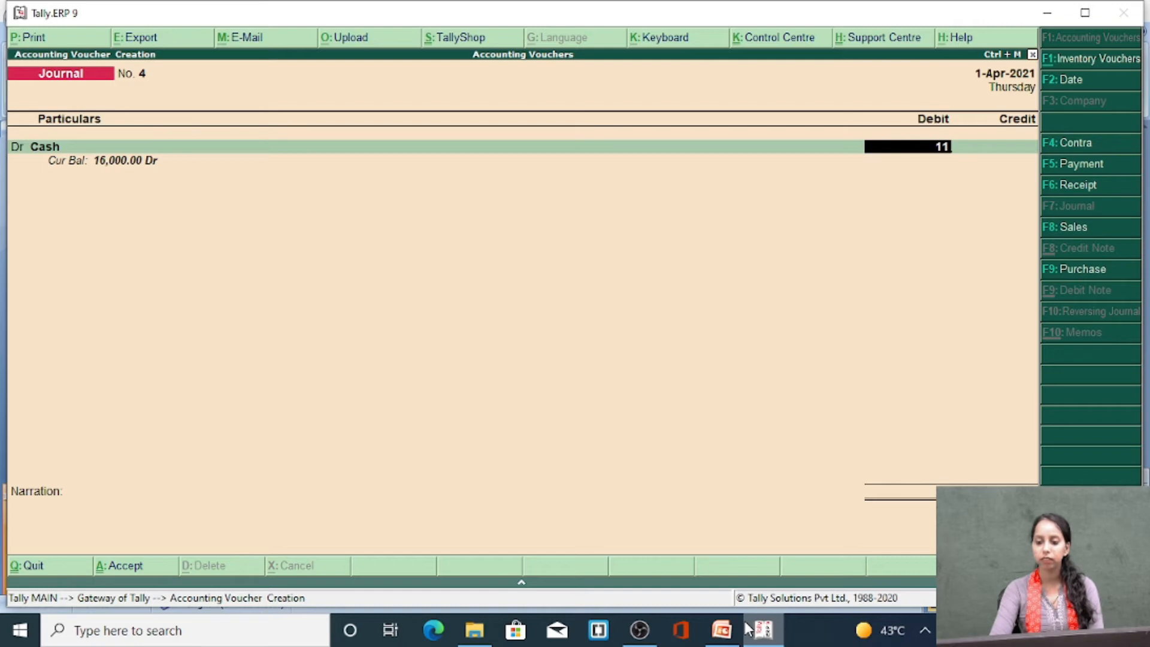
text(0)
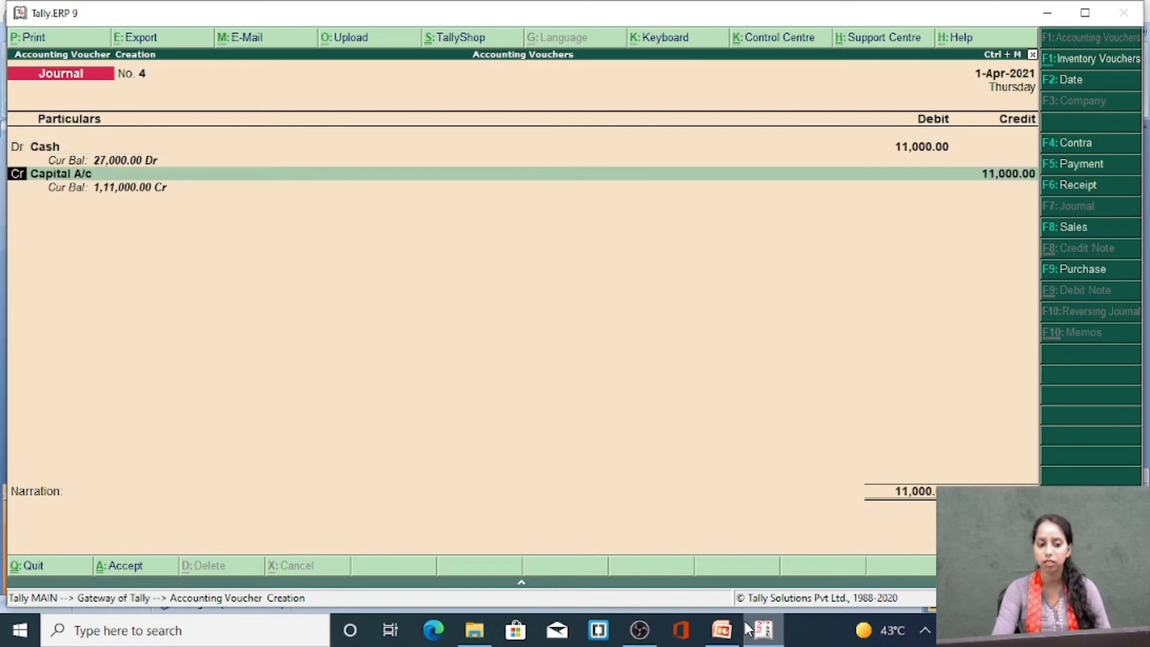
Change the Capital A/c line to a debit and start a new ledger for it named Discount Allowed
text(d)
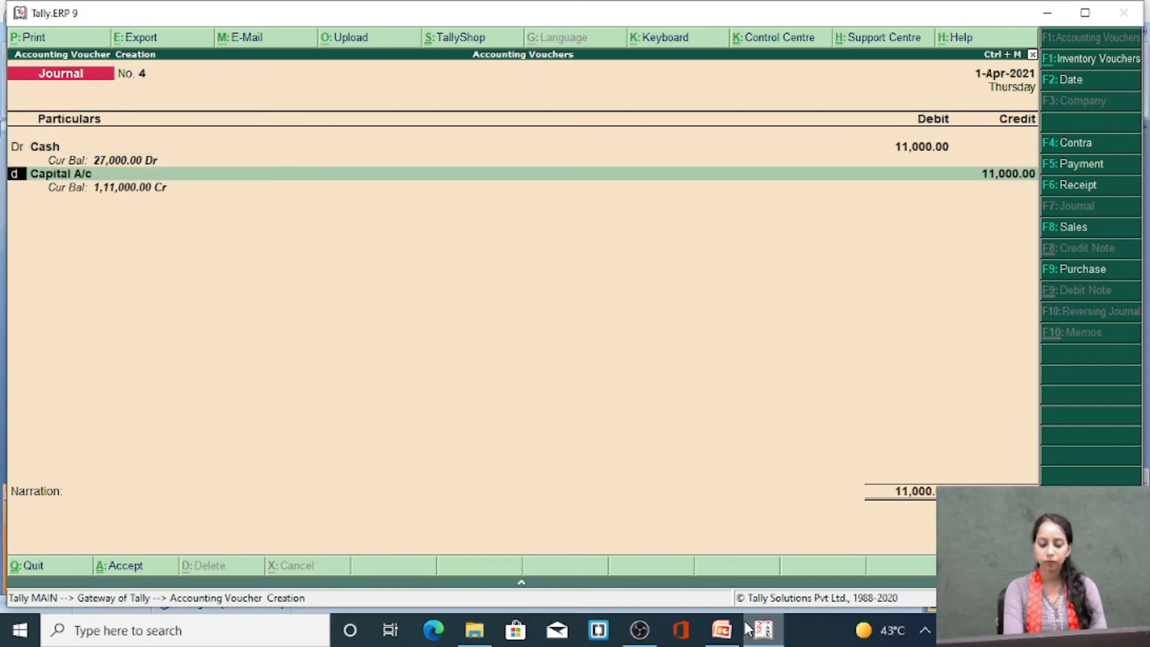
text(r)
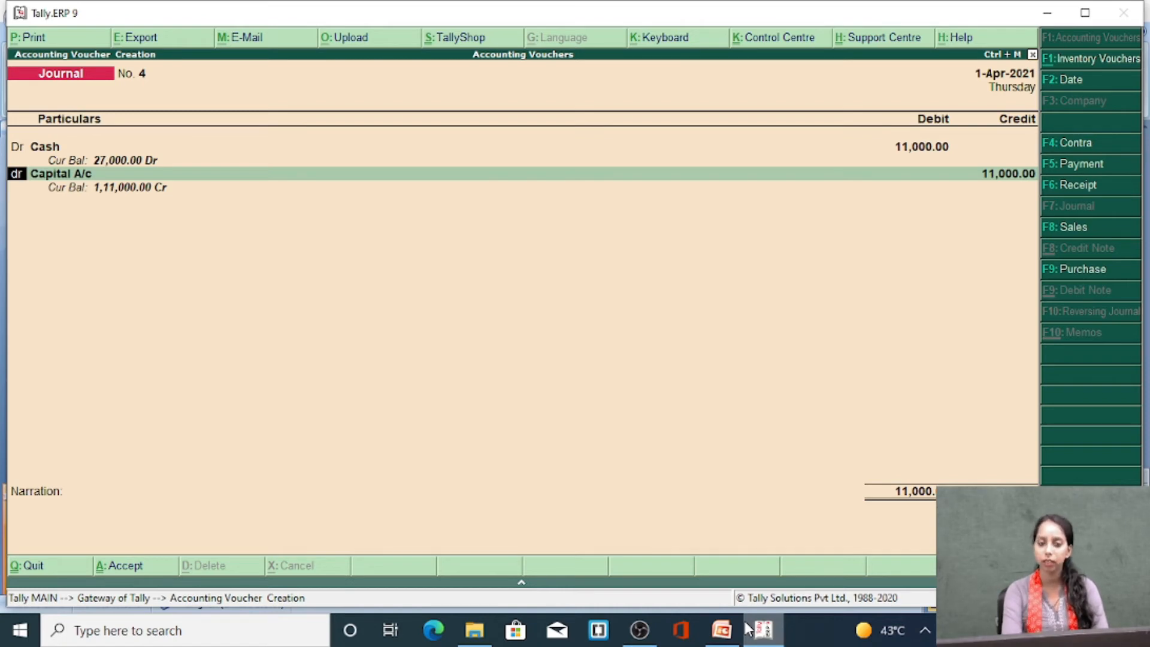
key(Return)
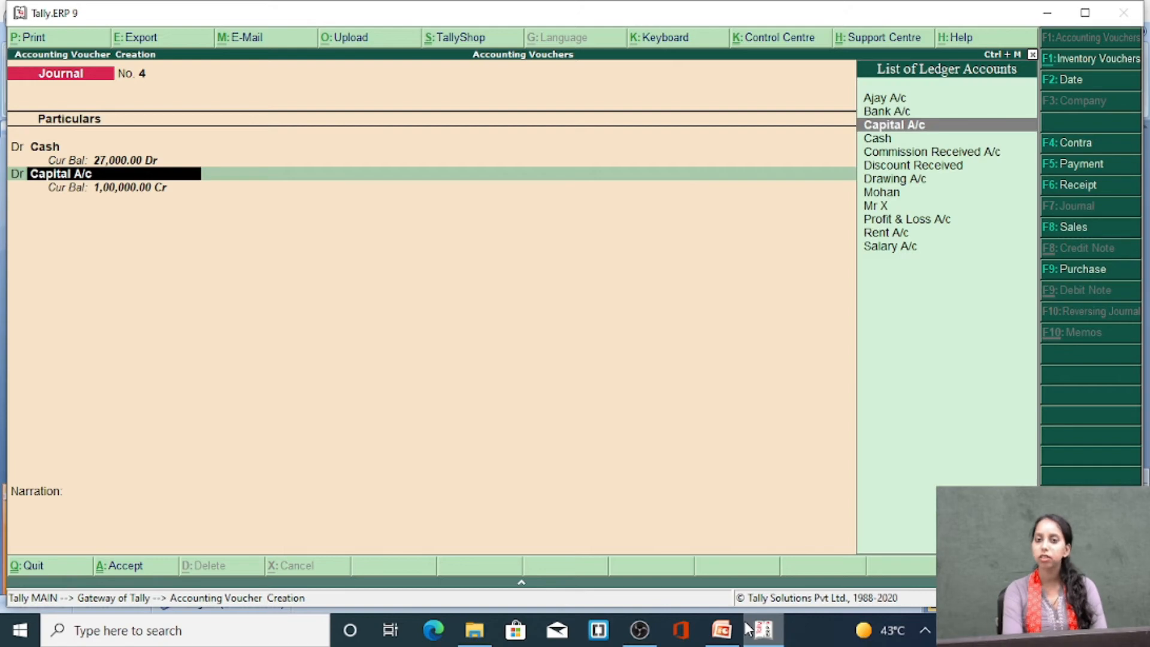
key(alt+c)
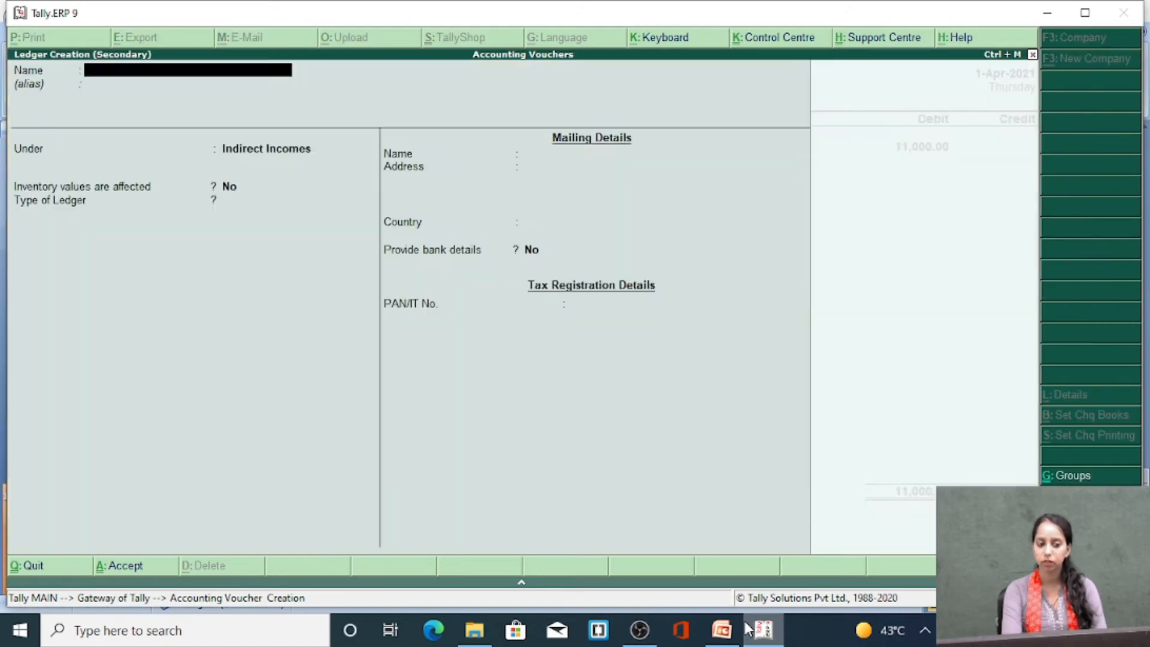
text(D)
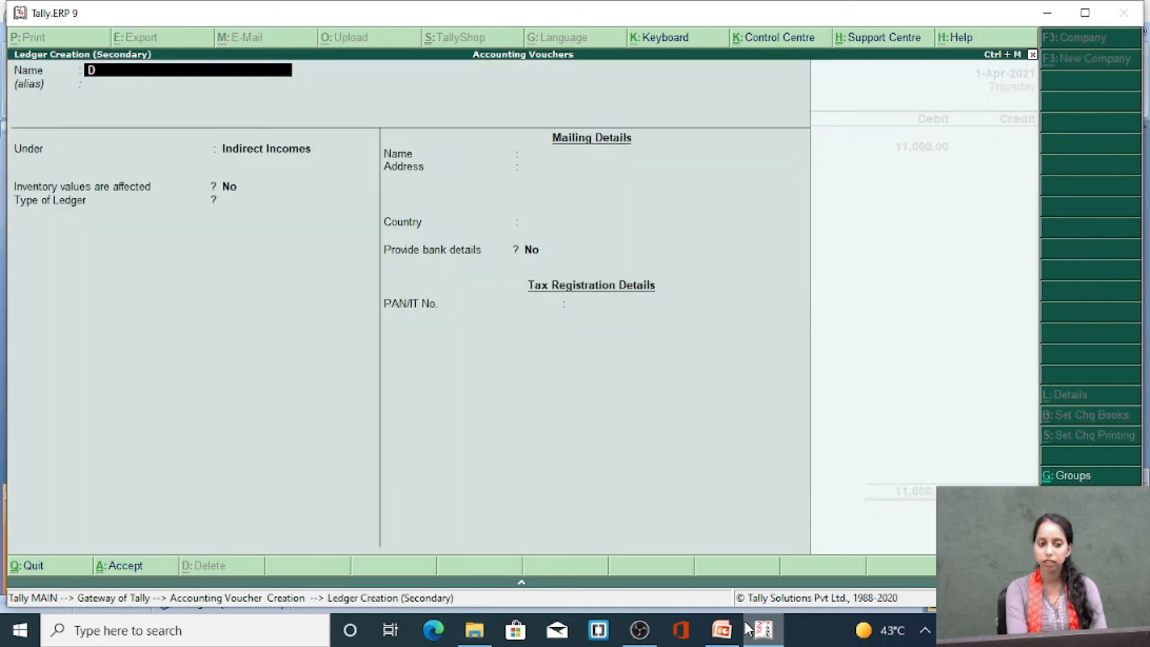
text(iscount Allo)
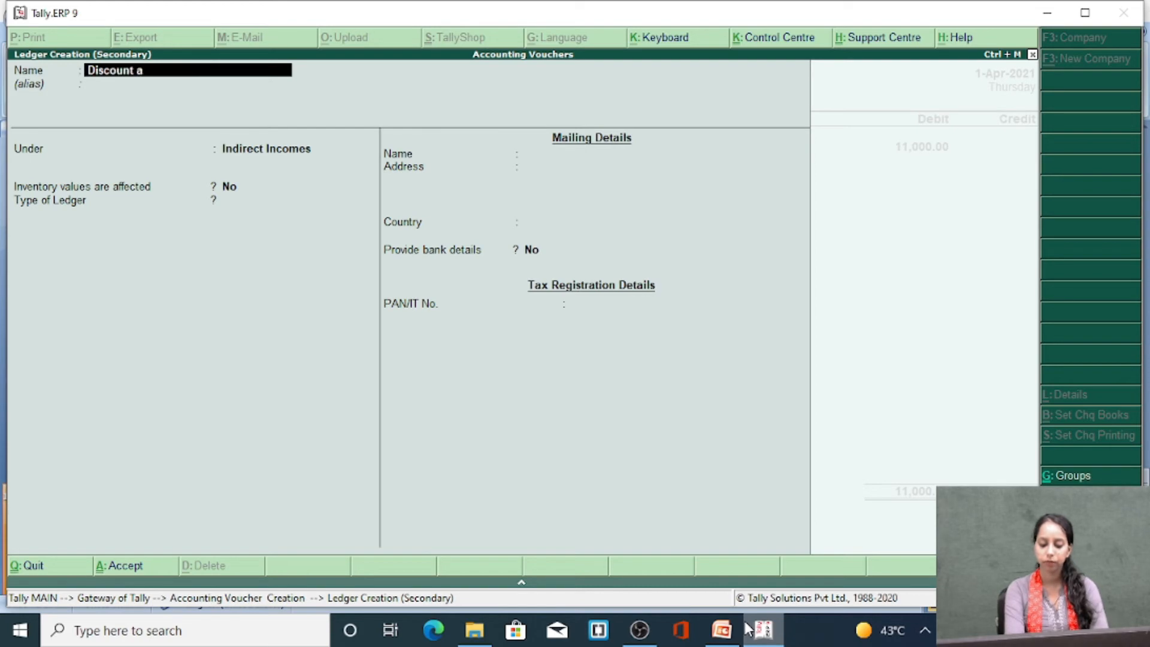
text(wed)
key(Return)
key(Return)
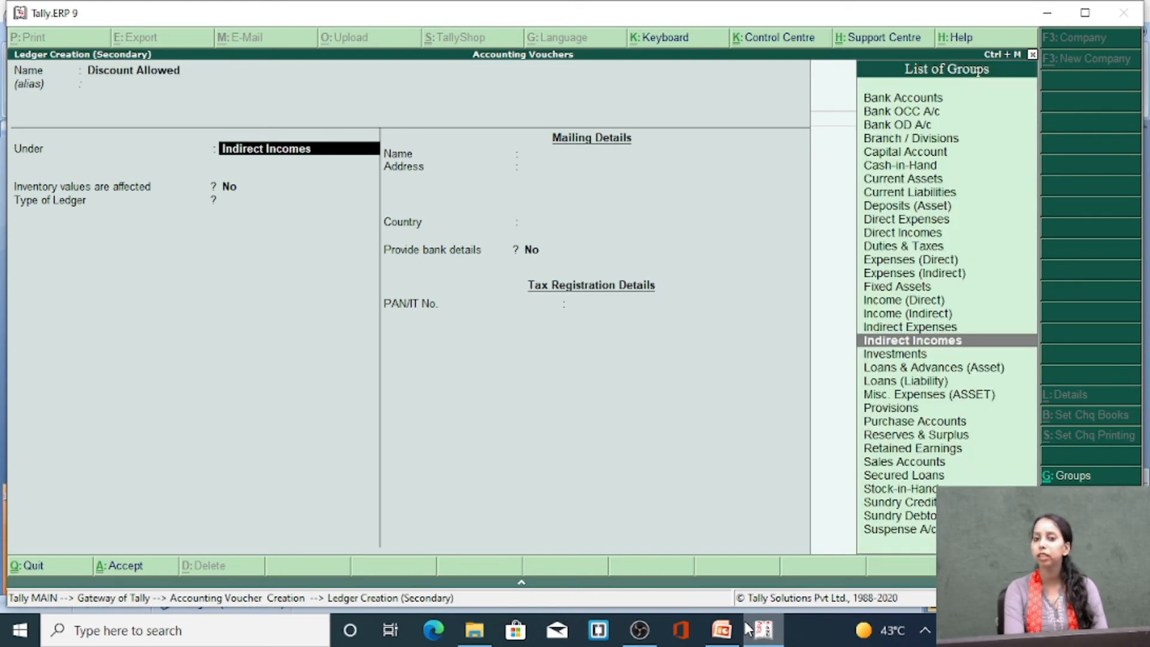
Group the Discount Allowed ledger under Indirect Expenses and save it into the voucher's second debit line
text(Indire)
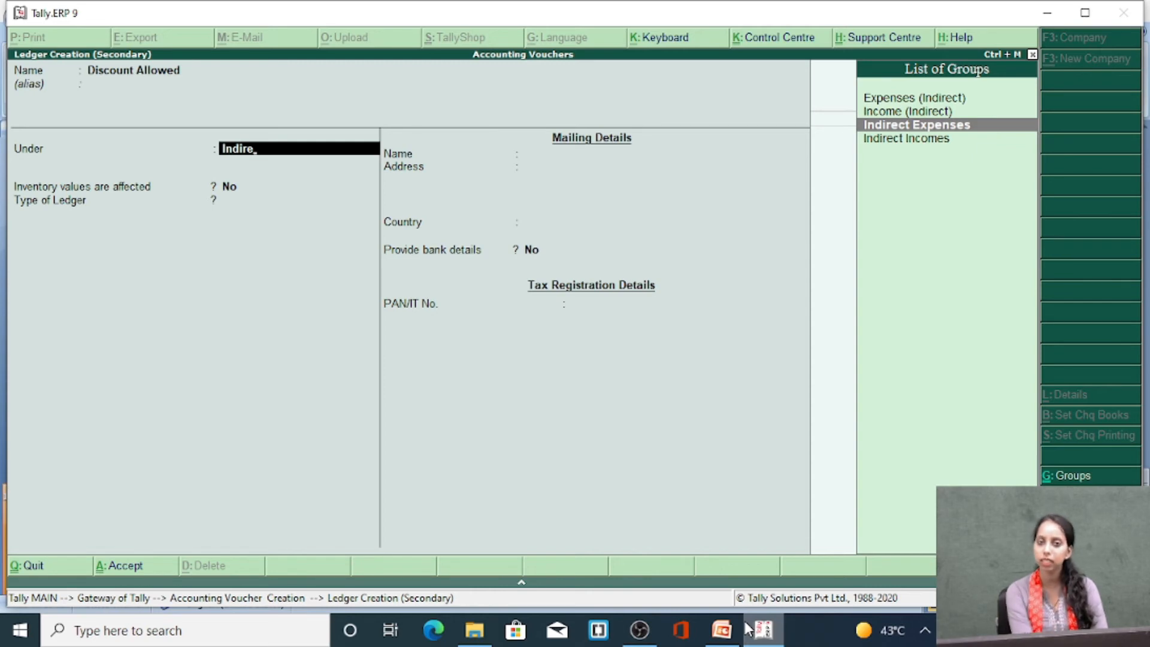
key(Return)
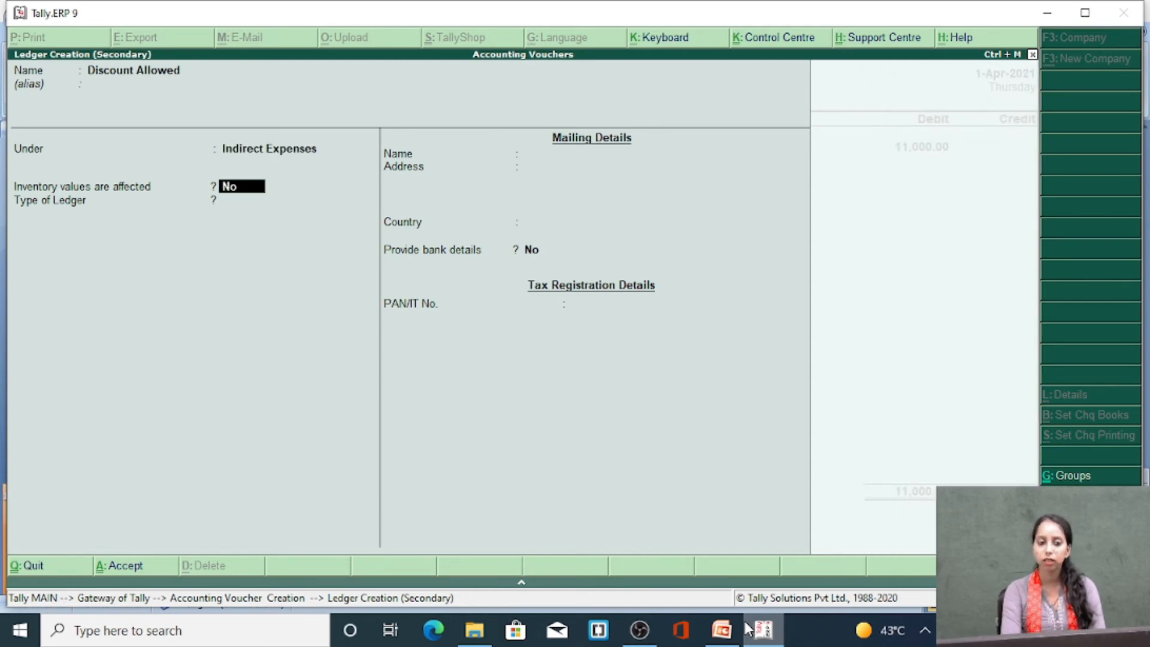
key(Return)
key(Return)
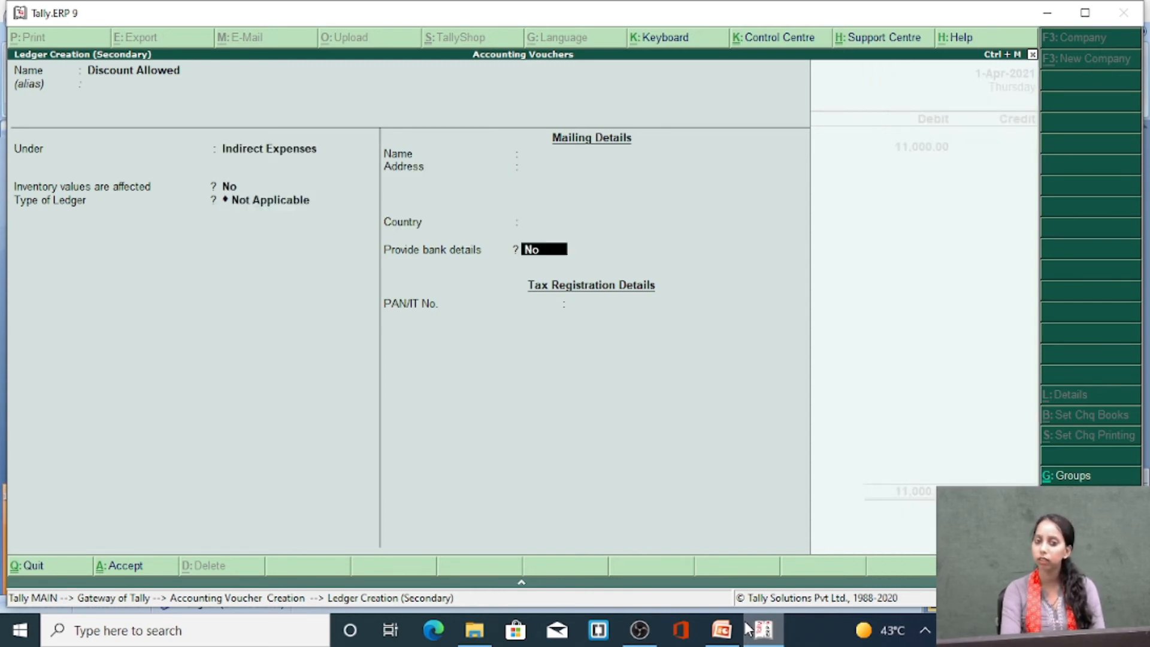
key(Return)
key(Return)
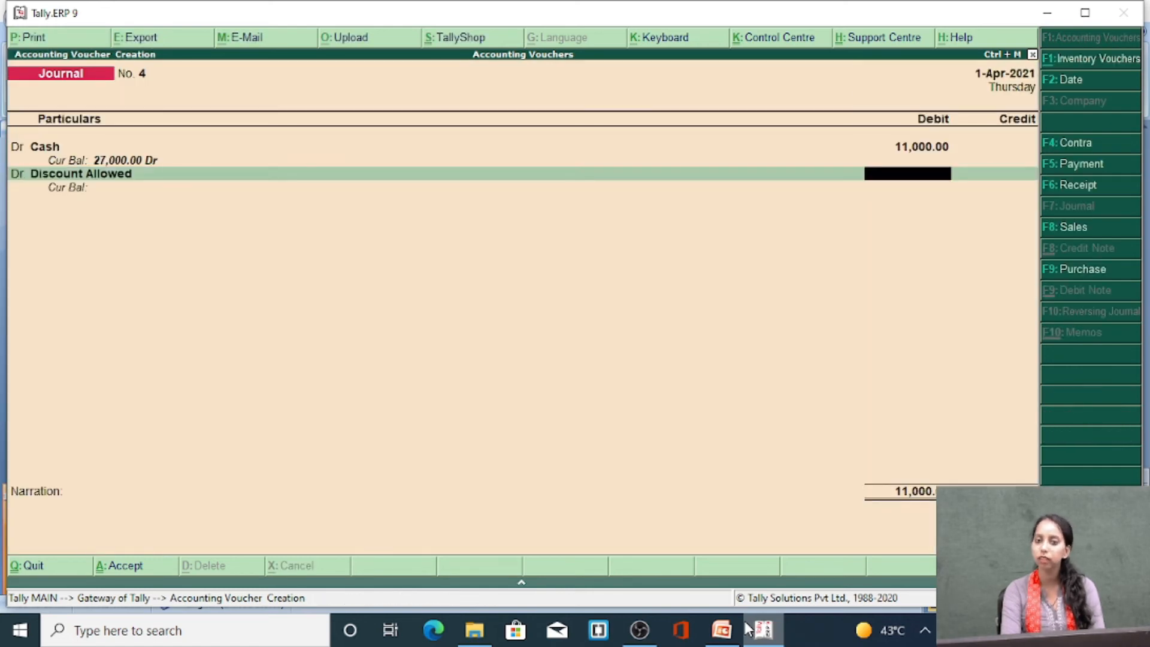
Debit Discount Allowed with 1000 and continue to the ledger of the credit line
text(1000)
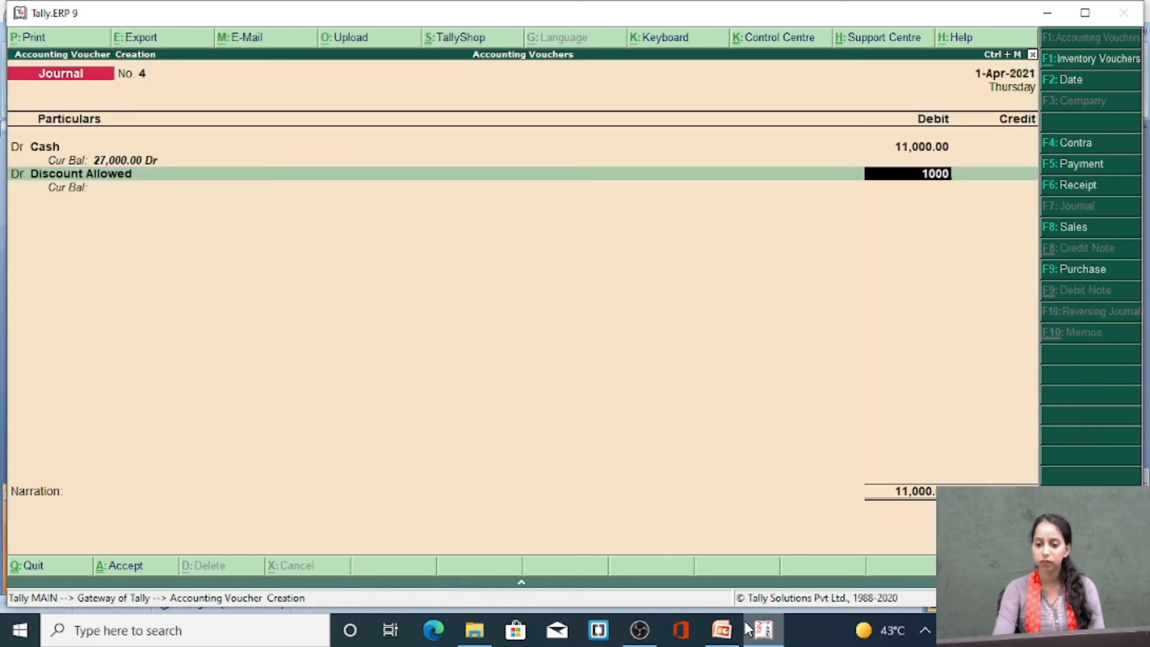
key(Return)
key(Return)
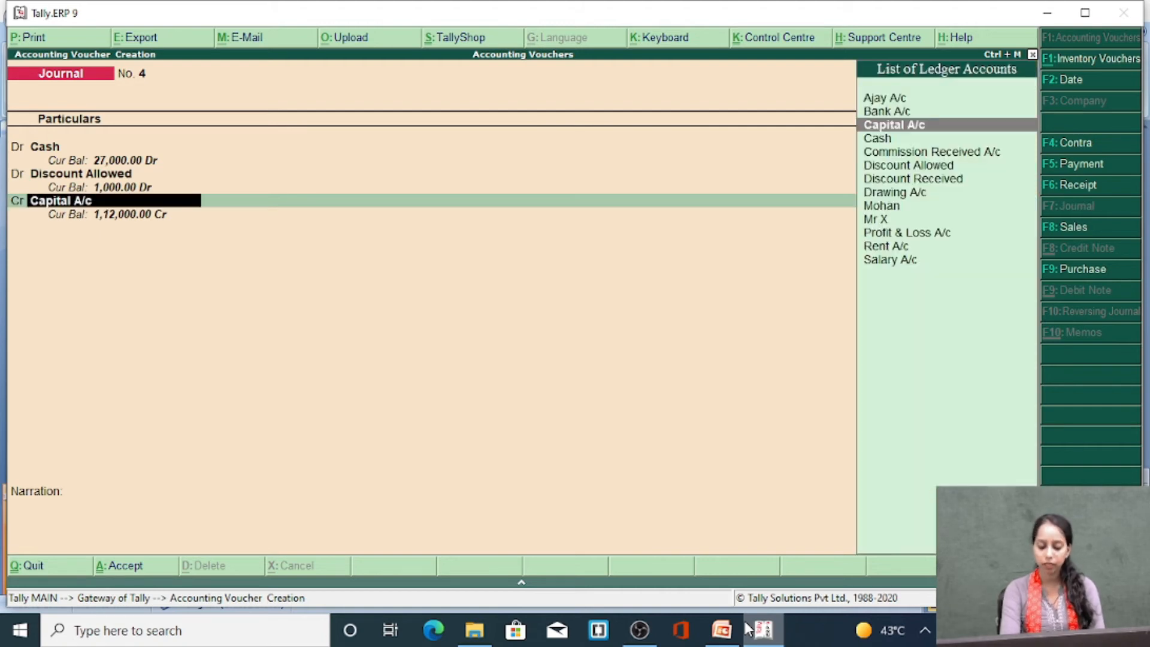
Start a new ledger for the credit line, enter the customer's name and group it under Sundry Debtors
key(alt+c)
text(Ram)
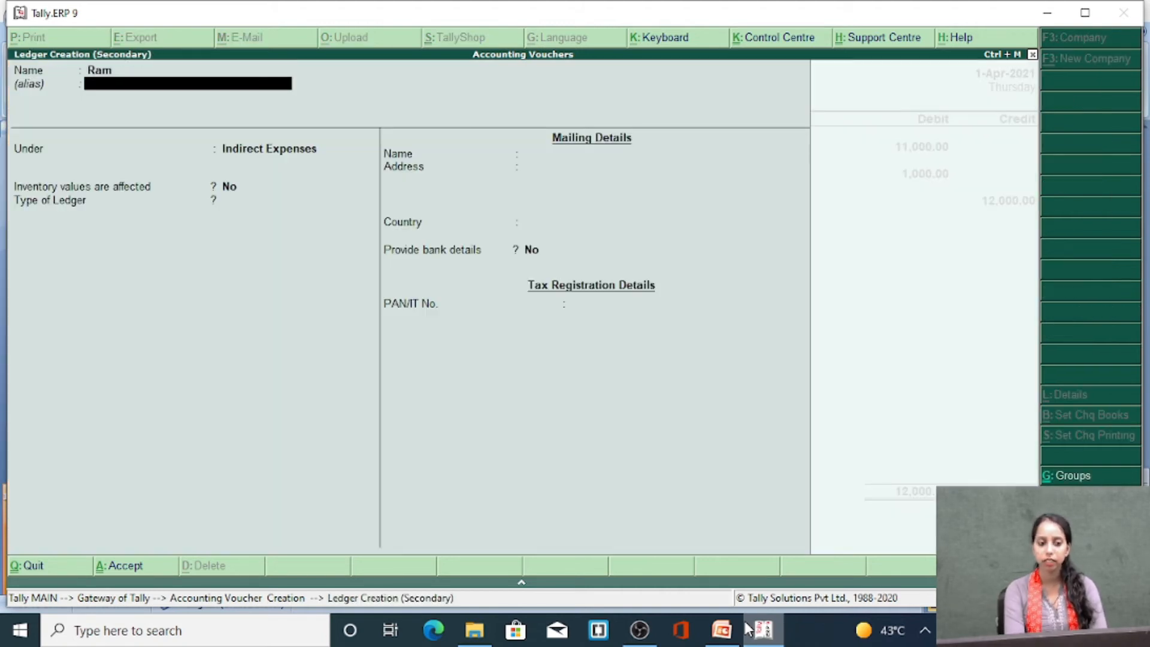
key(Return)
text(Sun)
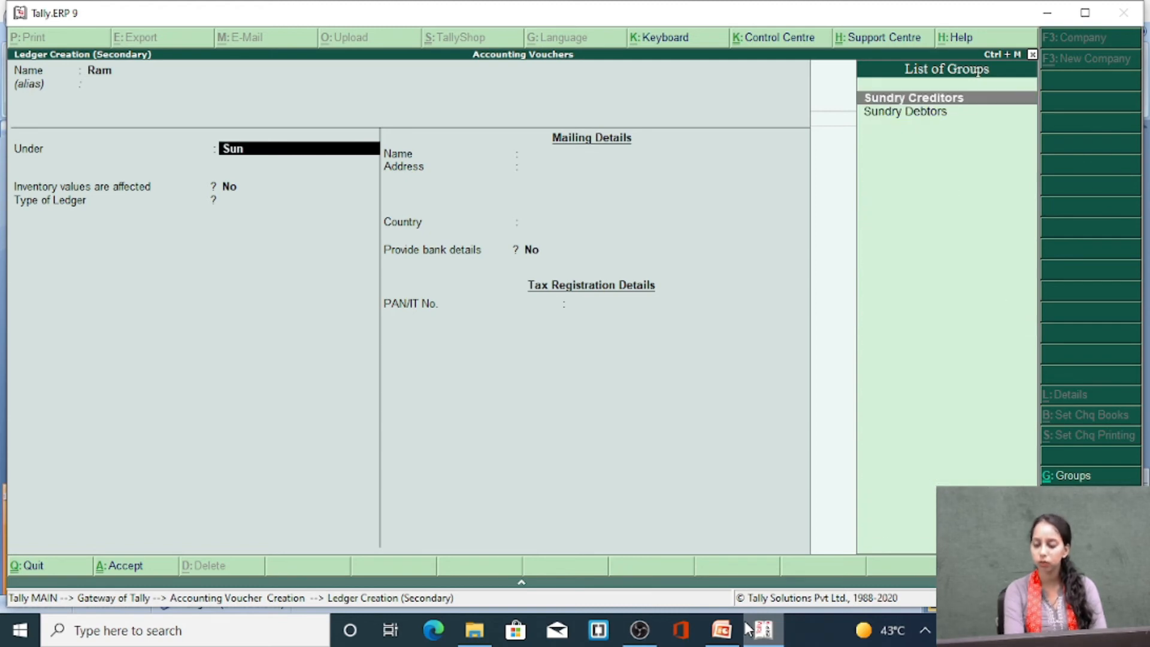
key(Down)
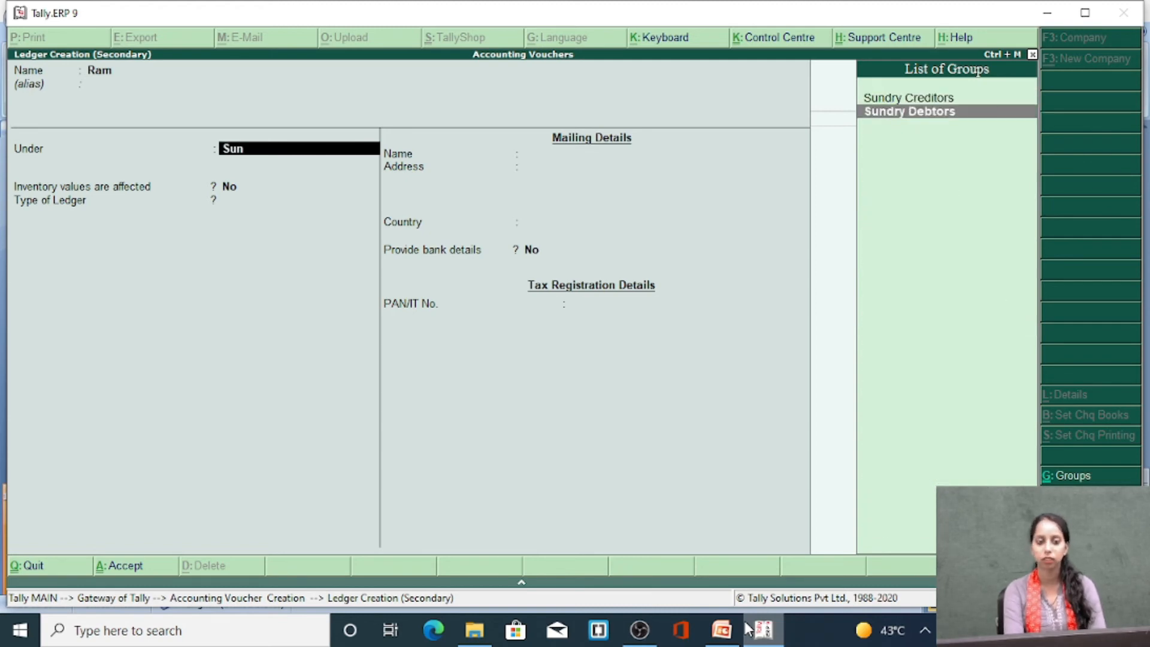
key(Return)
Keep the customer ledger's remaining defaults and save it into the voucher's credit line
key(Return)
key(Return)
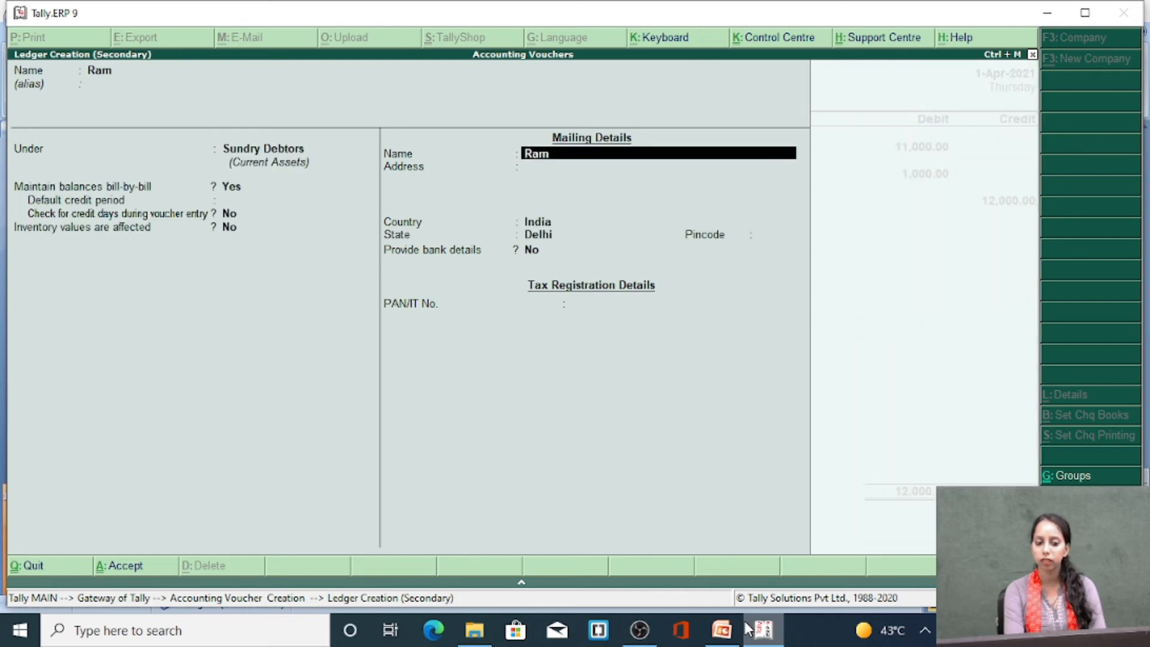
key(Return)
key(Return)
key(Return)
key(Return)
key(Return)
key(Return)
key(Return)
key(Return)
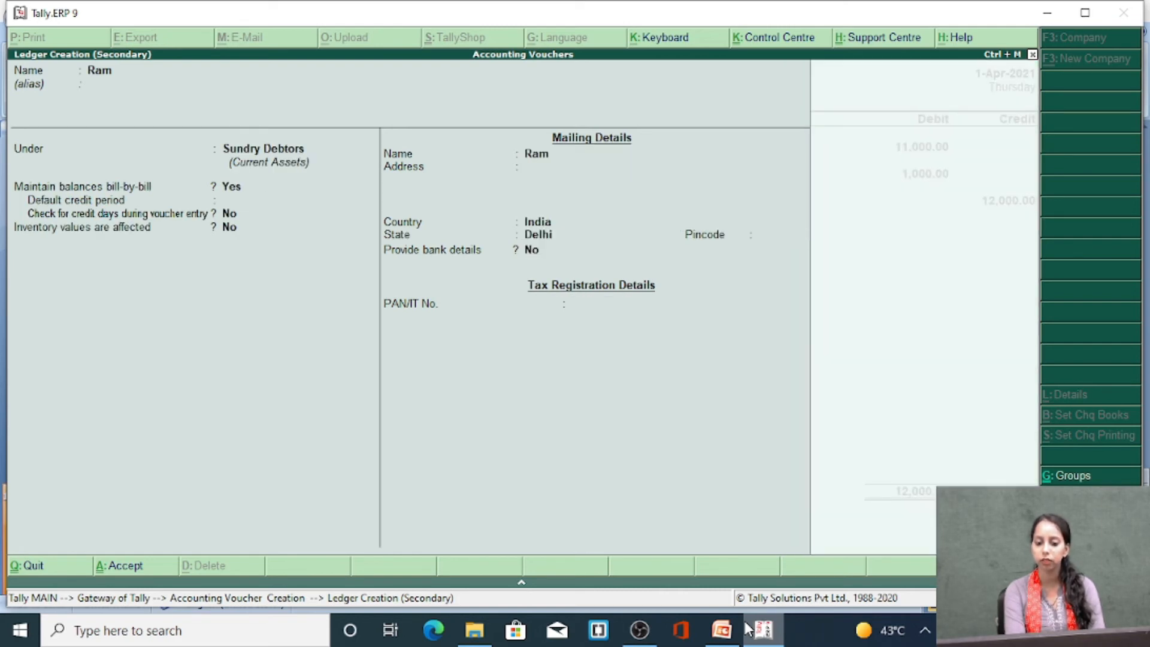
Credit the customer with 12000 as On Account and save the journal voucher
key(Return)
key(Return)
key(Return)
key(Return)
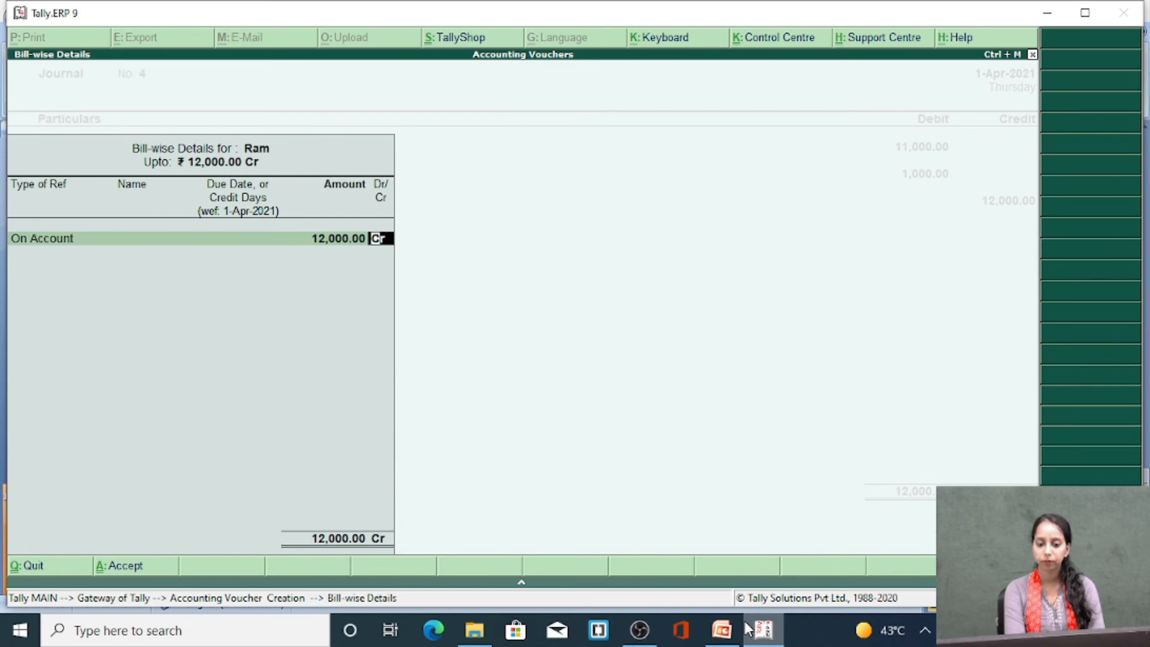
key(Return)
key(Return)
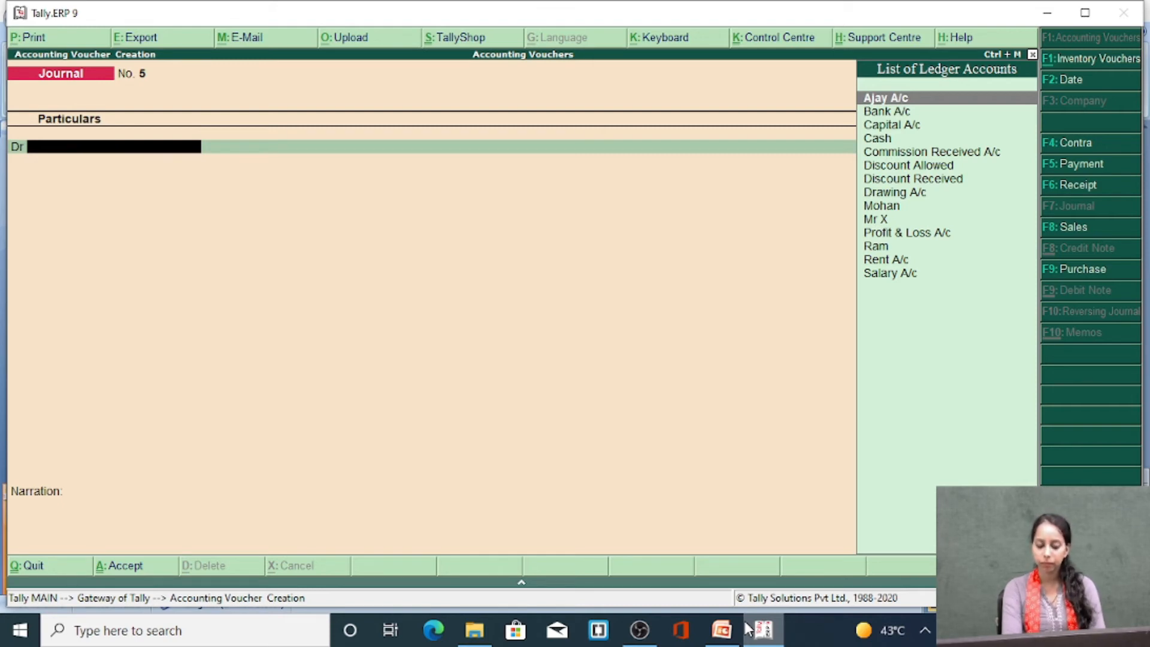
Start a new ledger for the next voucher's debit line, enter the supplier's name and group it under Sundry Creditors
key(alt+c)
text(Ravi)
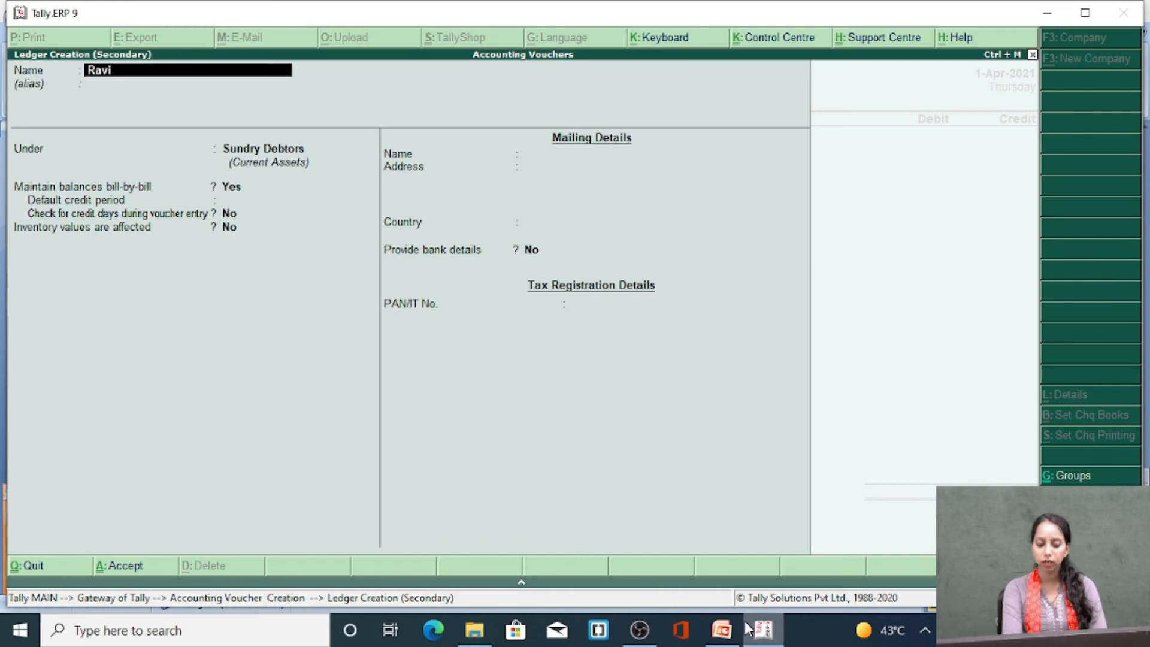
key(Return)
key(Return)
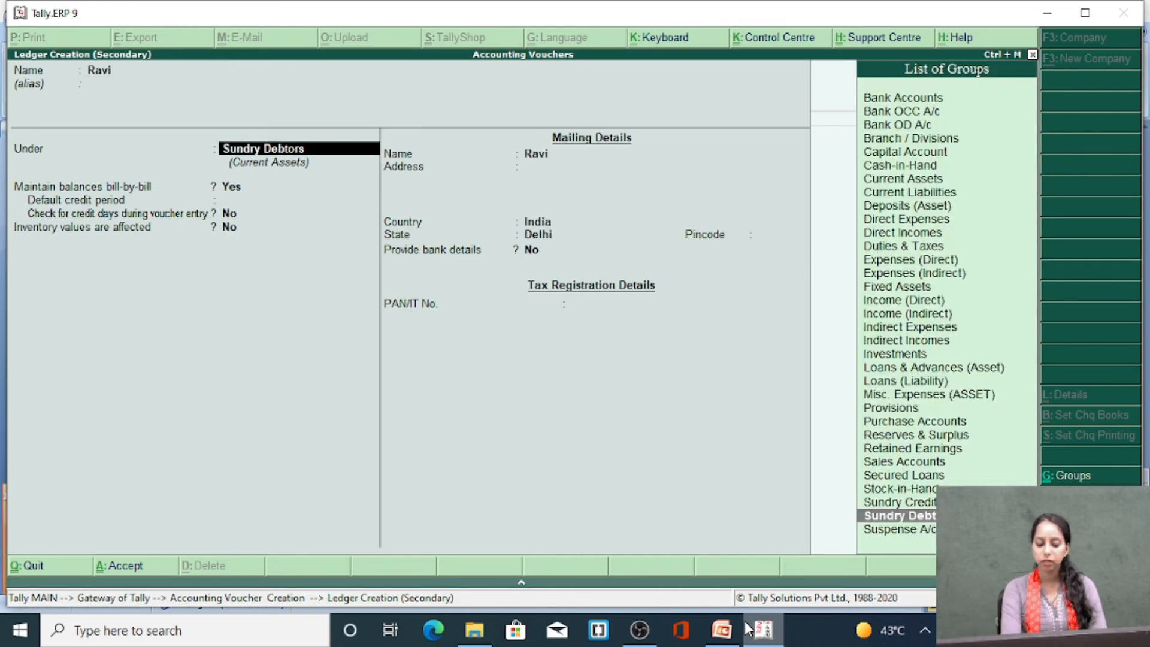
text(Sun)
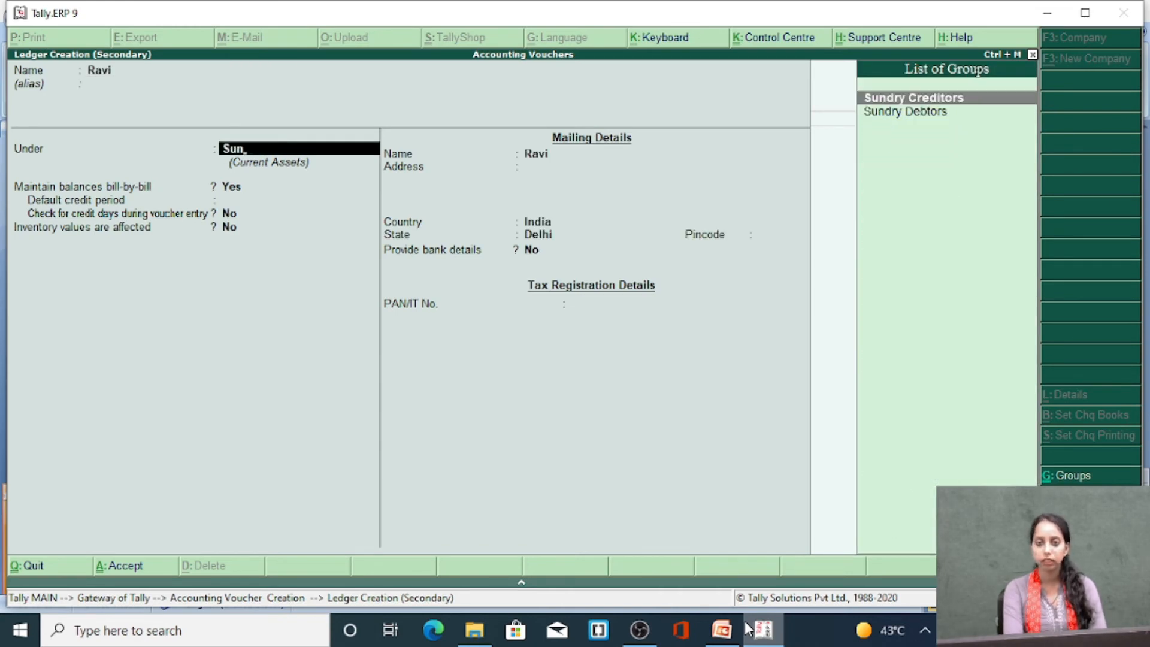
key(Return)
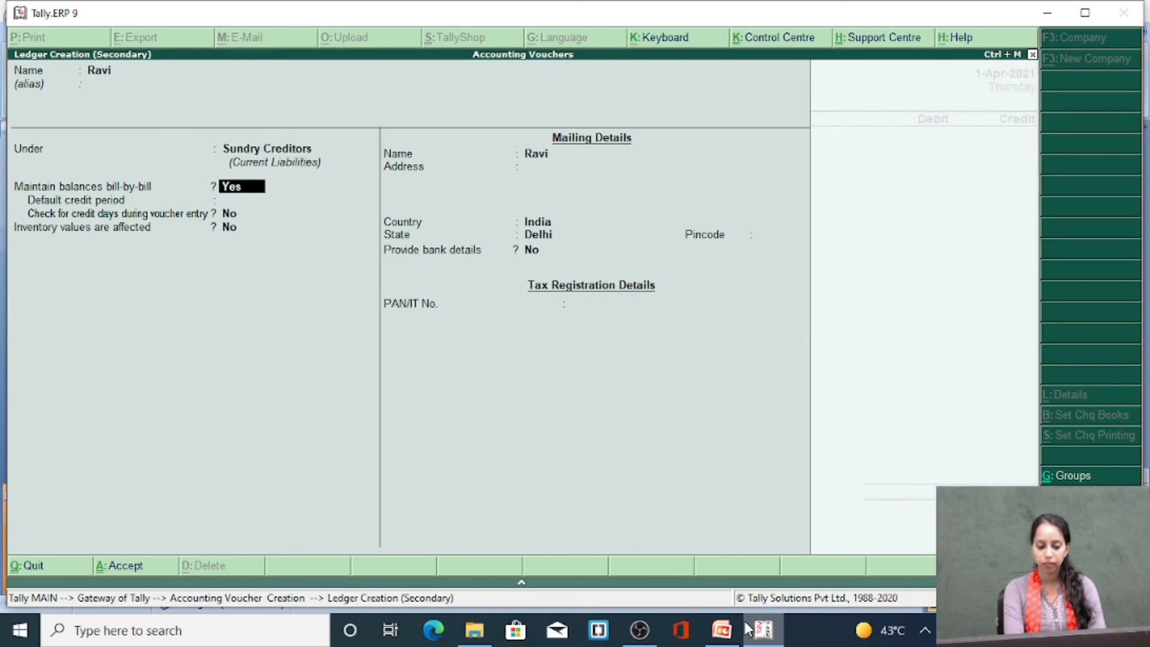
Keep the supplier ledger's remaining defaults and save it into the voucher's debit line
key(Return)
key(Return)
key(Return)
key(Return)
key(Return)
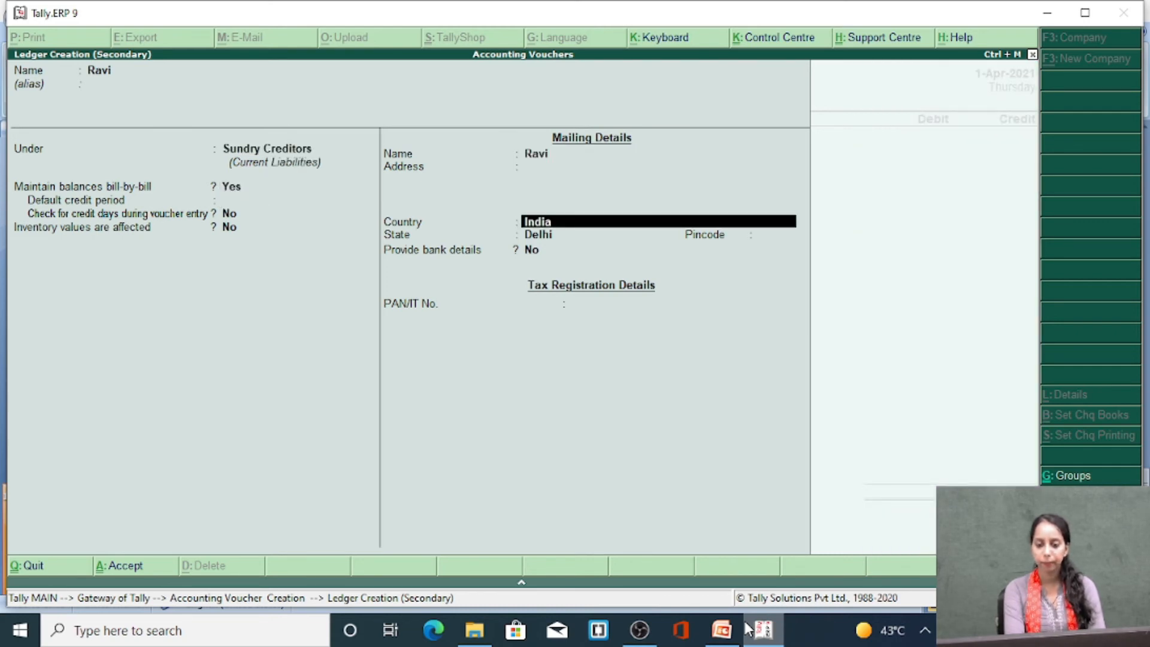
key(Return)
key(Return)
key(Return)
key(Return)
key(Return)
key(Return)
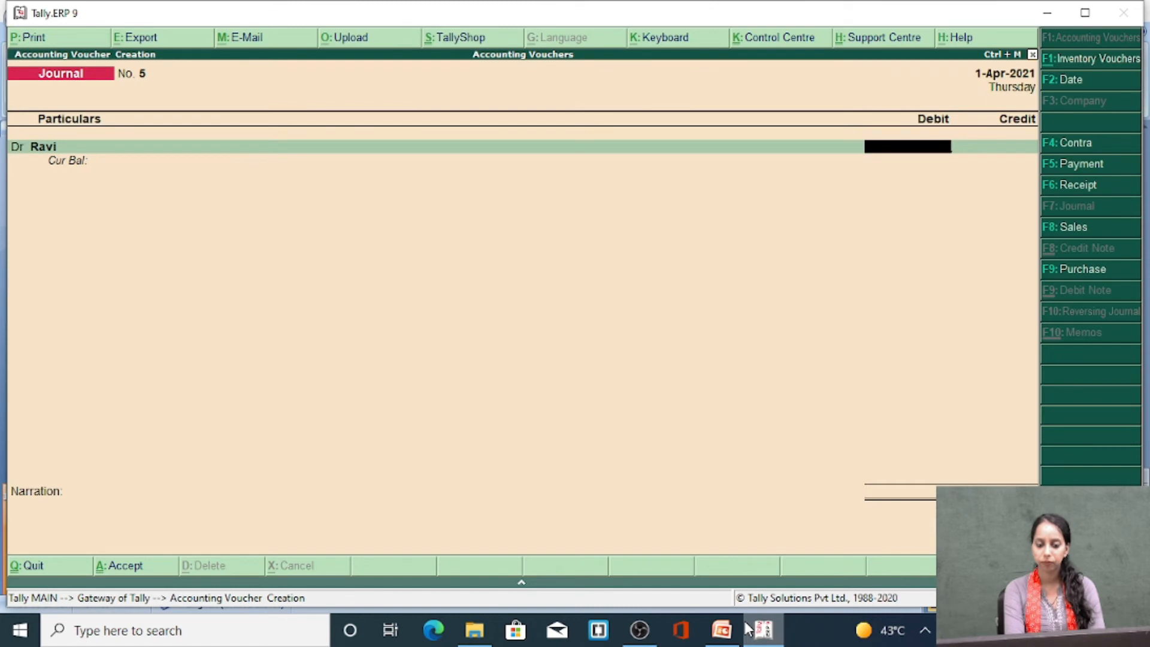
Debit the supplier with 15000 and record the full amount as On Account
text(15000)
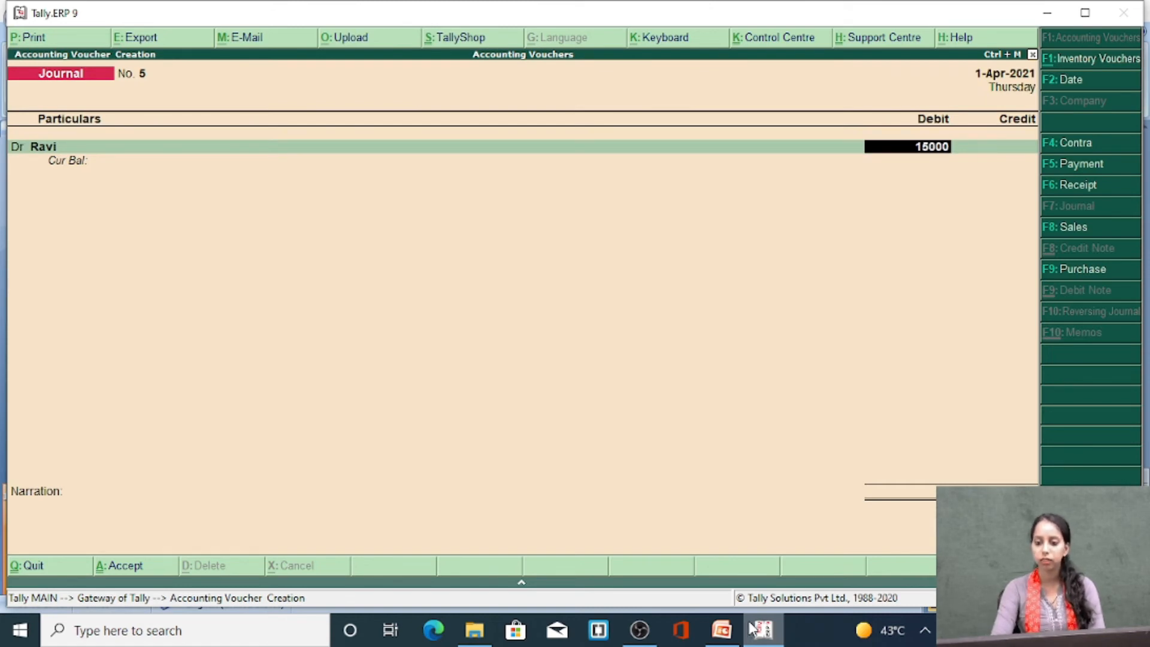
key(Return)
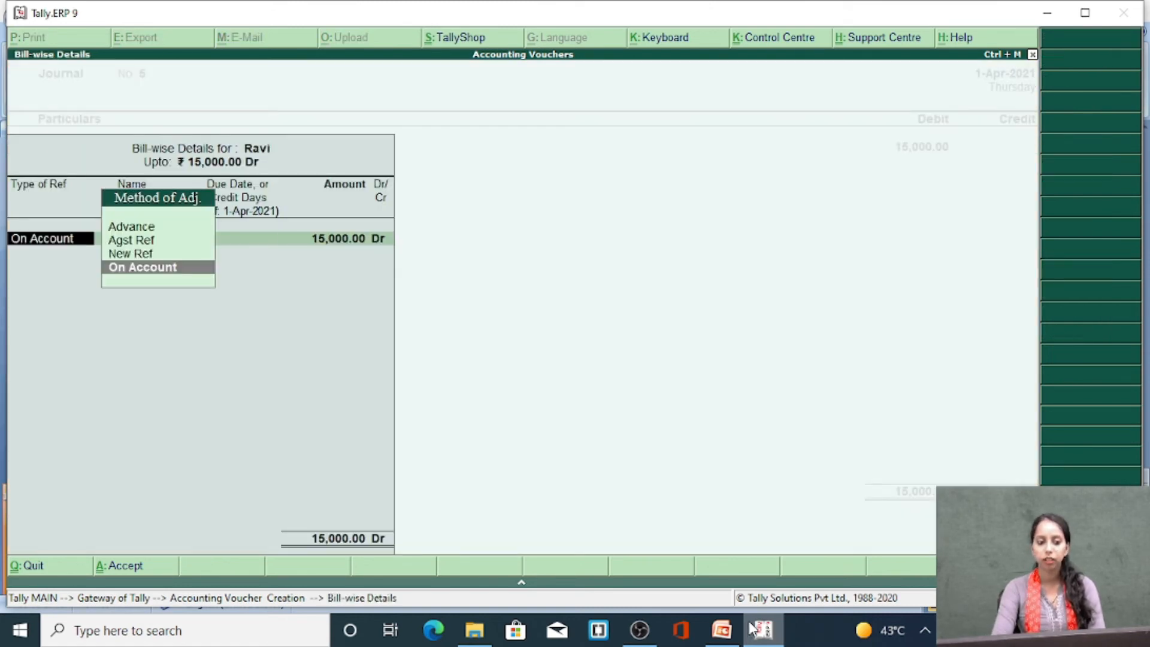
key(Return)
key(Return)
key(Return)
key(Return)
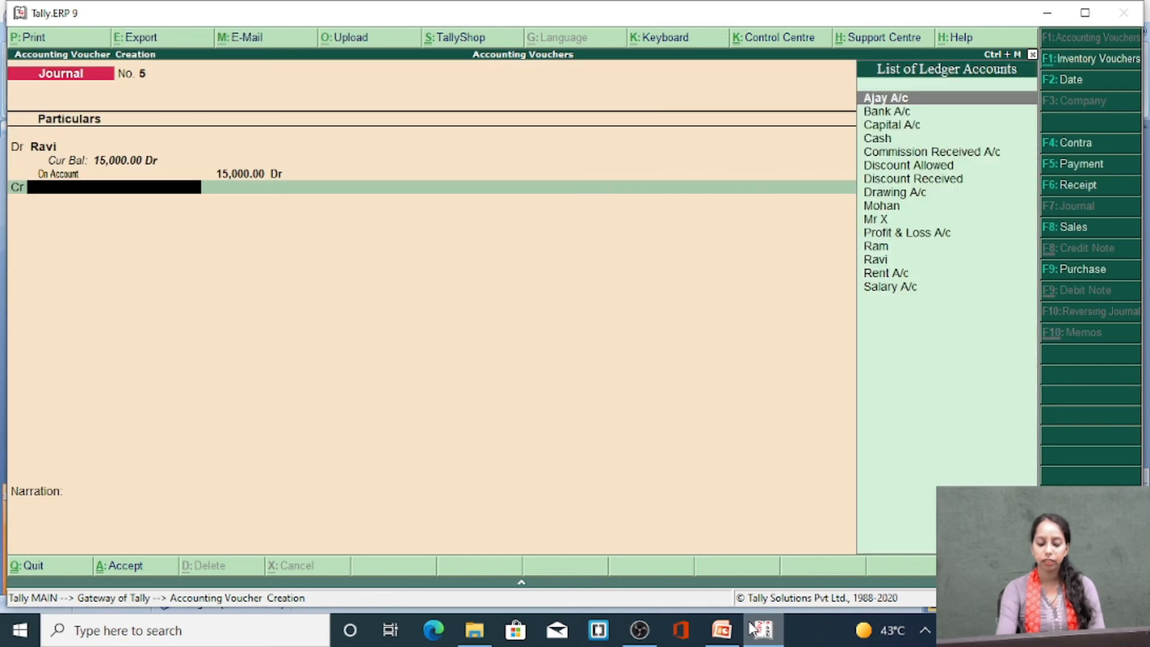
Credit Cash with 13500 on the voucher's first credit line
text(Cash)
key(Return)
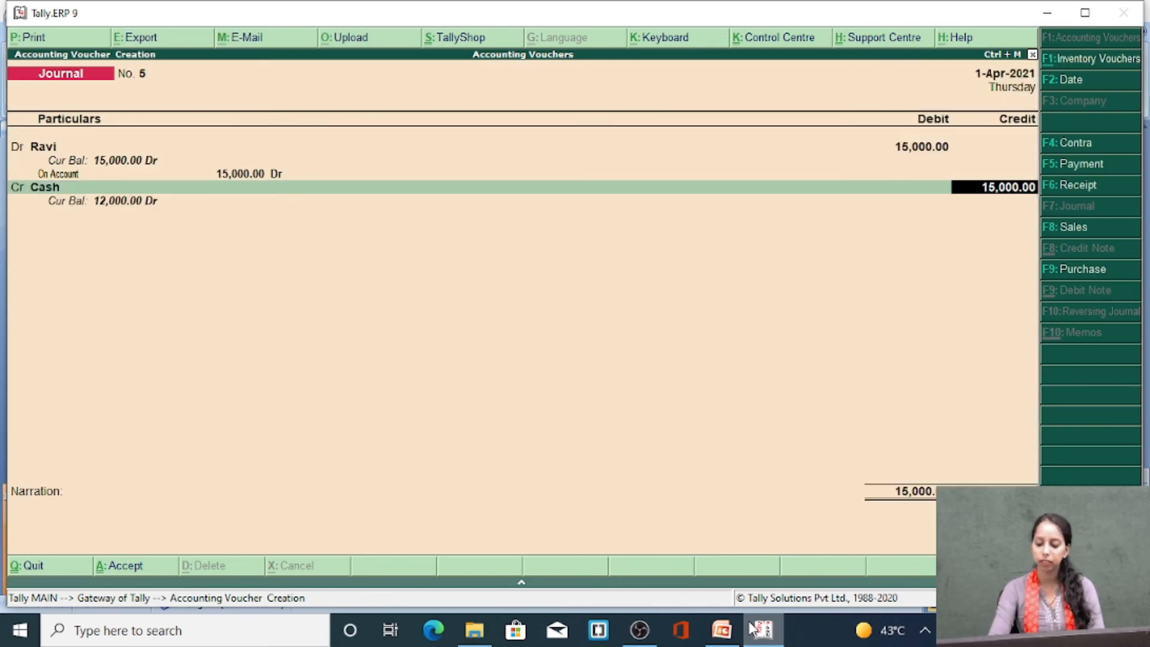
text(13500)
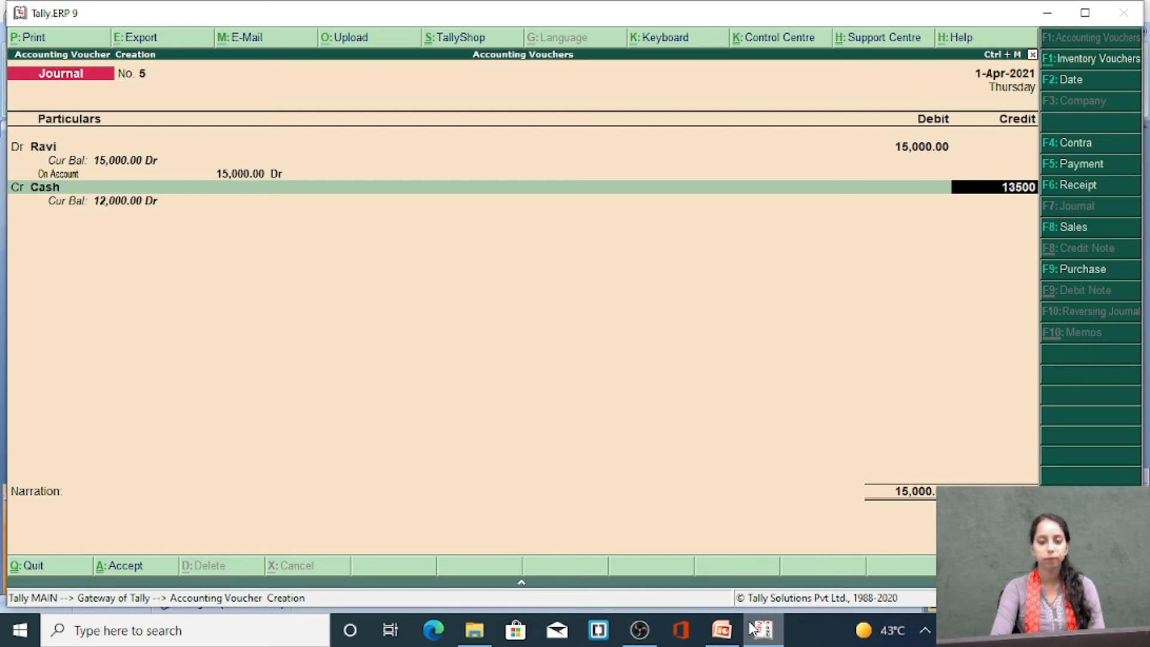
key(Return)
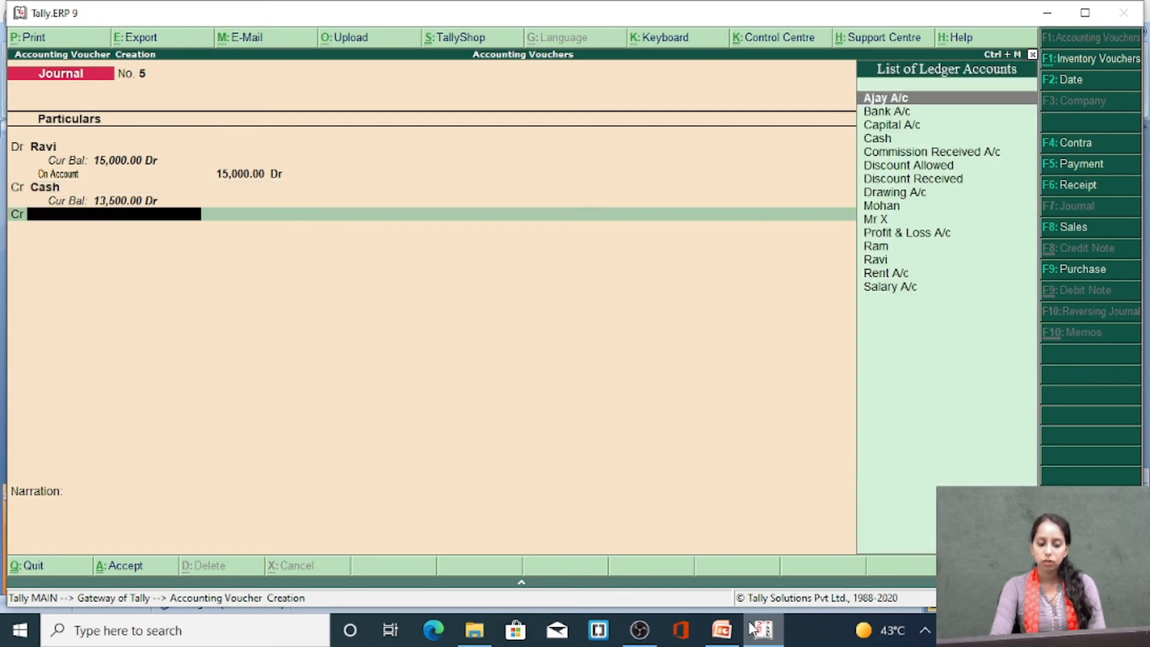
Use the existing Discount Received ledger for the voucher's second credit line
key(alt+c)
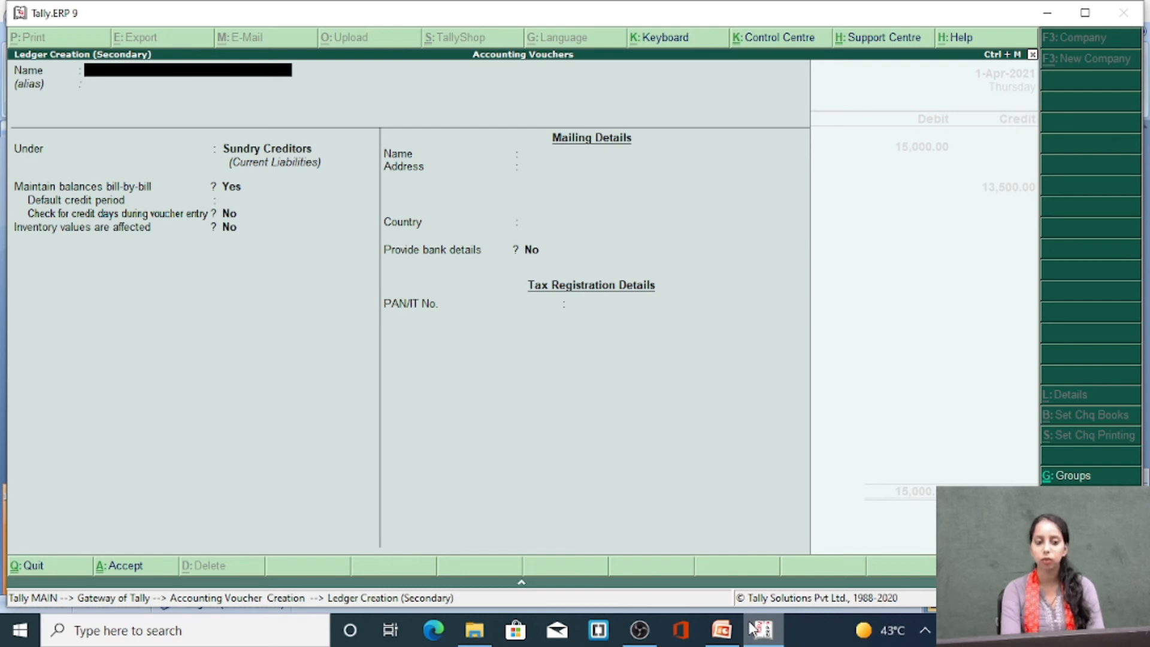
key(Escape)
text(Dis)
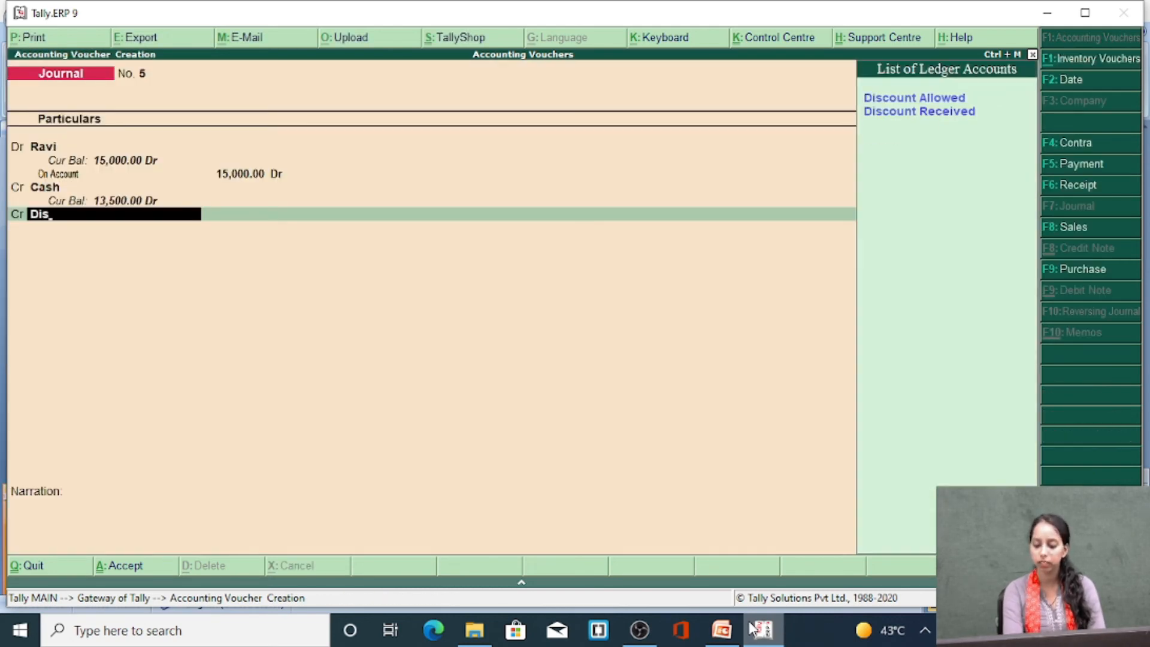
key(Down)
key(Return)
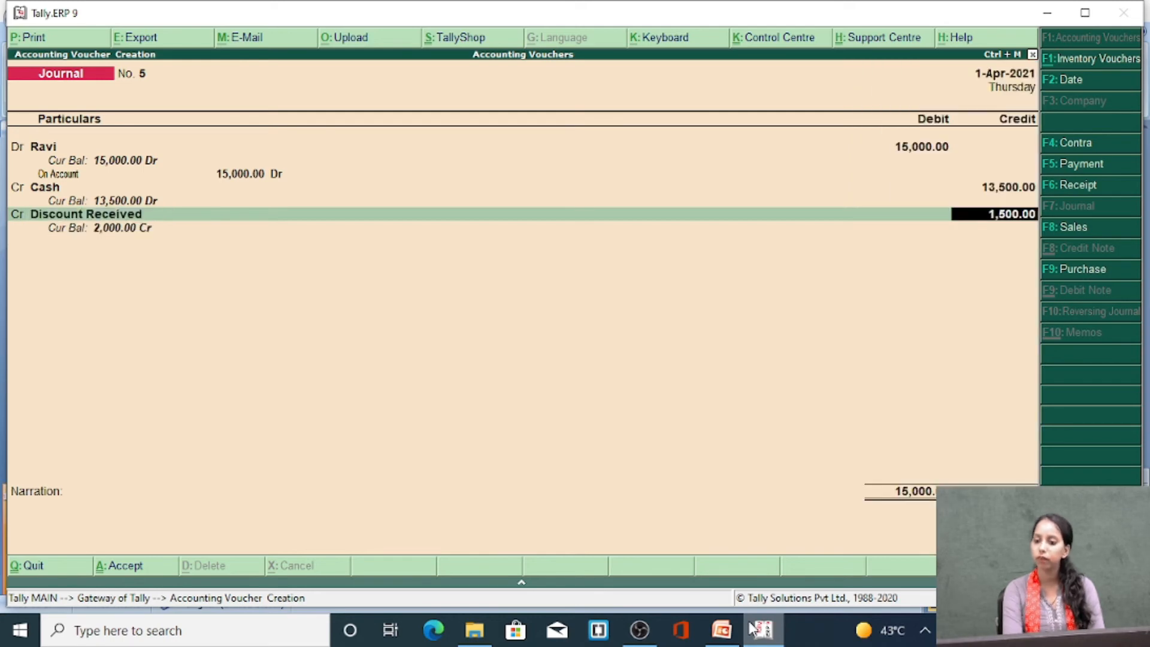
Credit Discount Received with 1500 and save the journal voucher without a narration
key(Return)
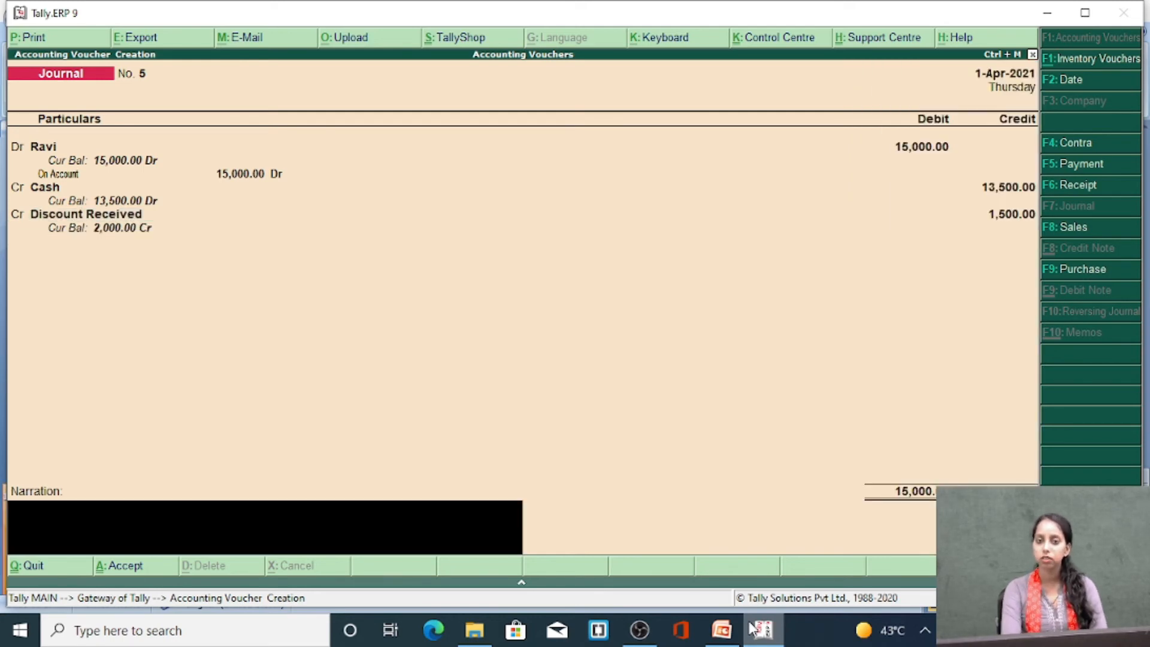
key(Return)
key(Return)
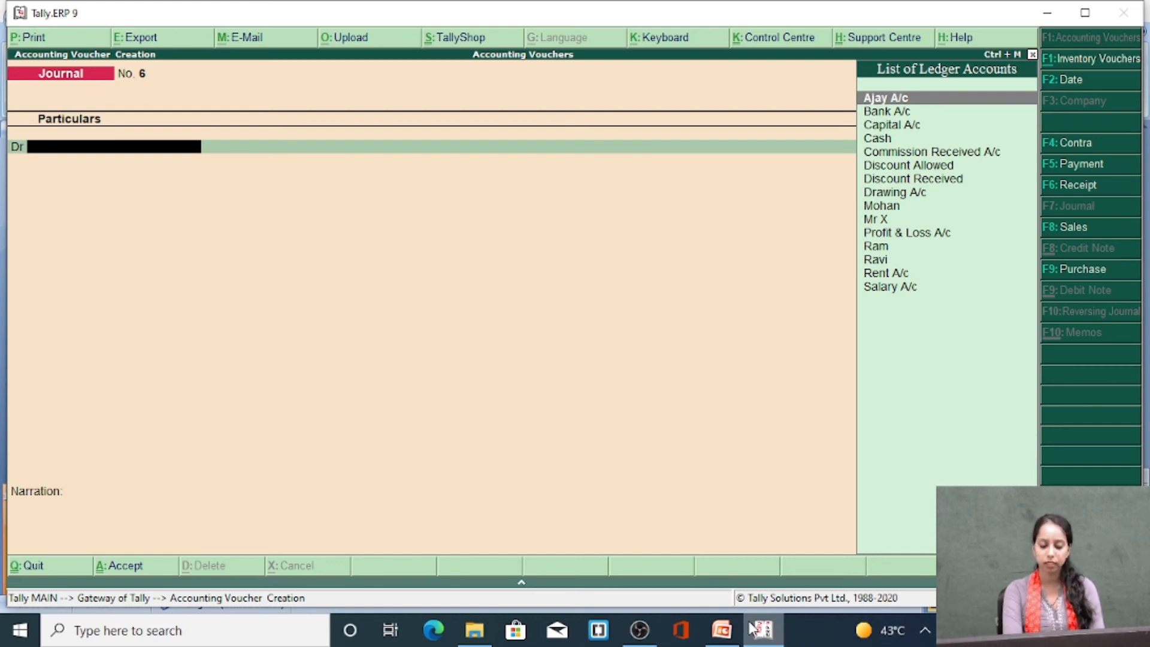
Create a Salary ledger under Indirect Expenses from the new voucher's debit line, with ledger type Not Applicable
key(alt+c)
text(Slalary)
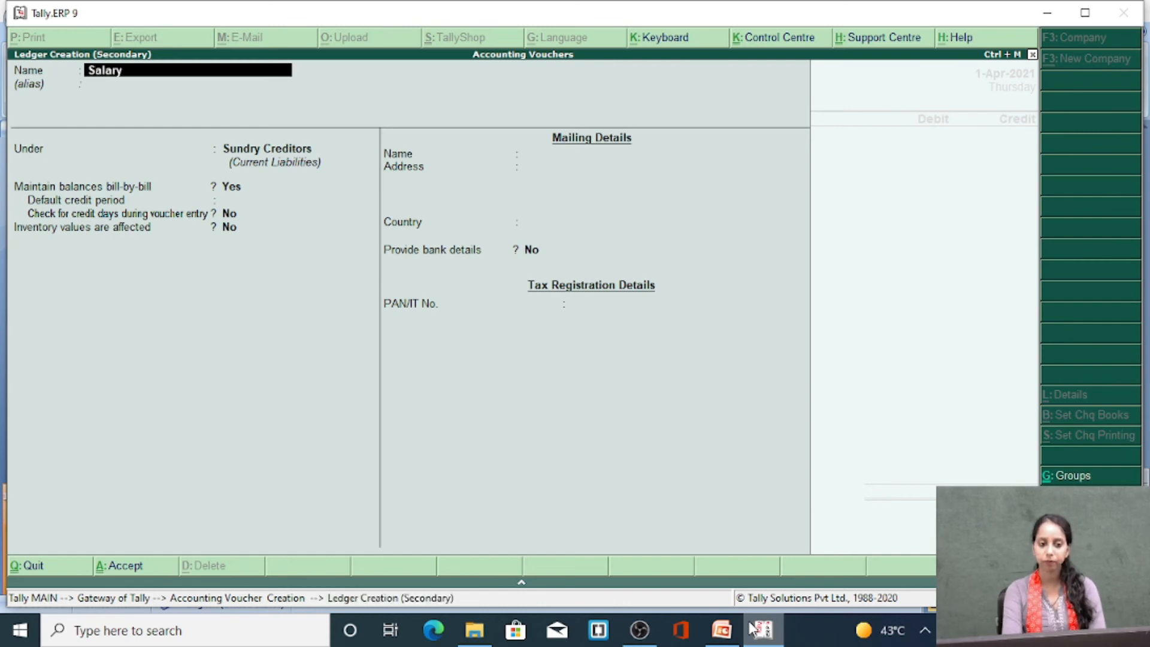
key(Return)
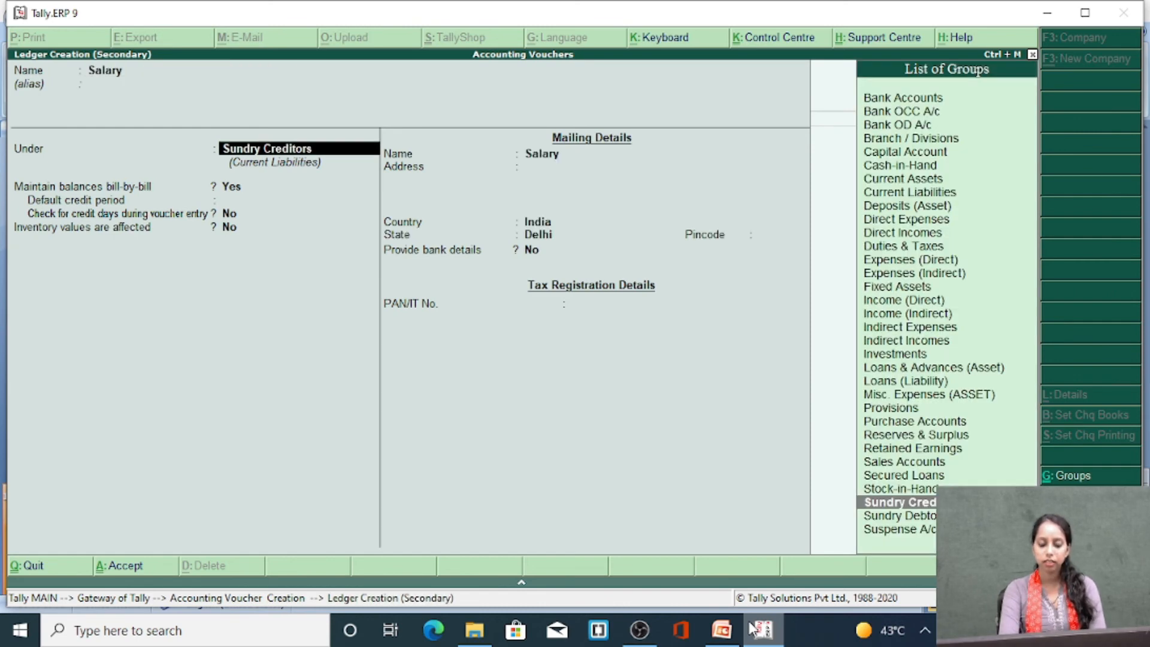
text(Indir)
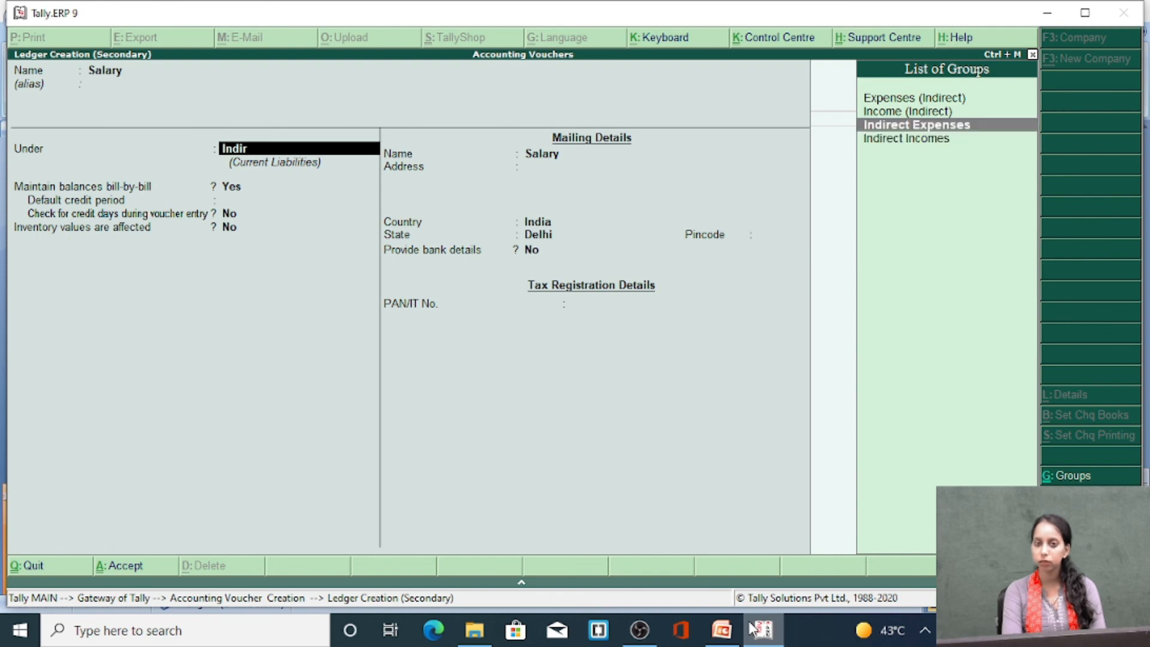
key(Return)
key(Return)
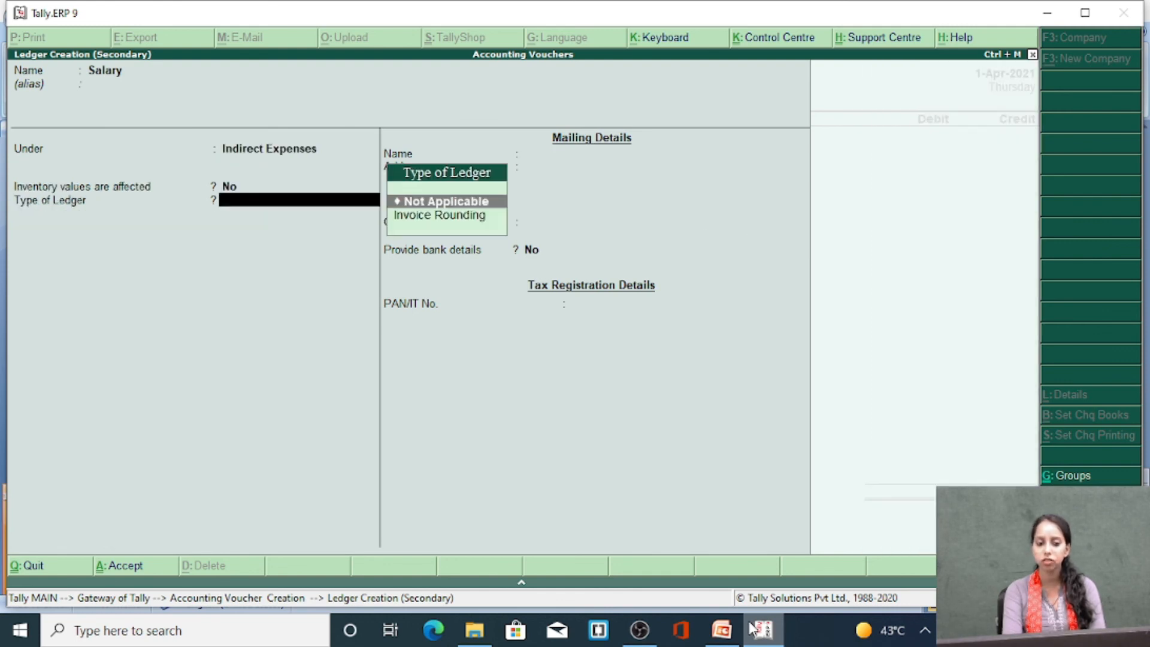
key(Return)
key(Return)
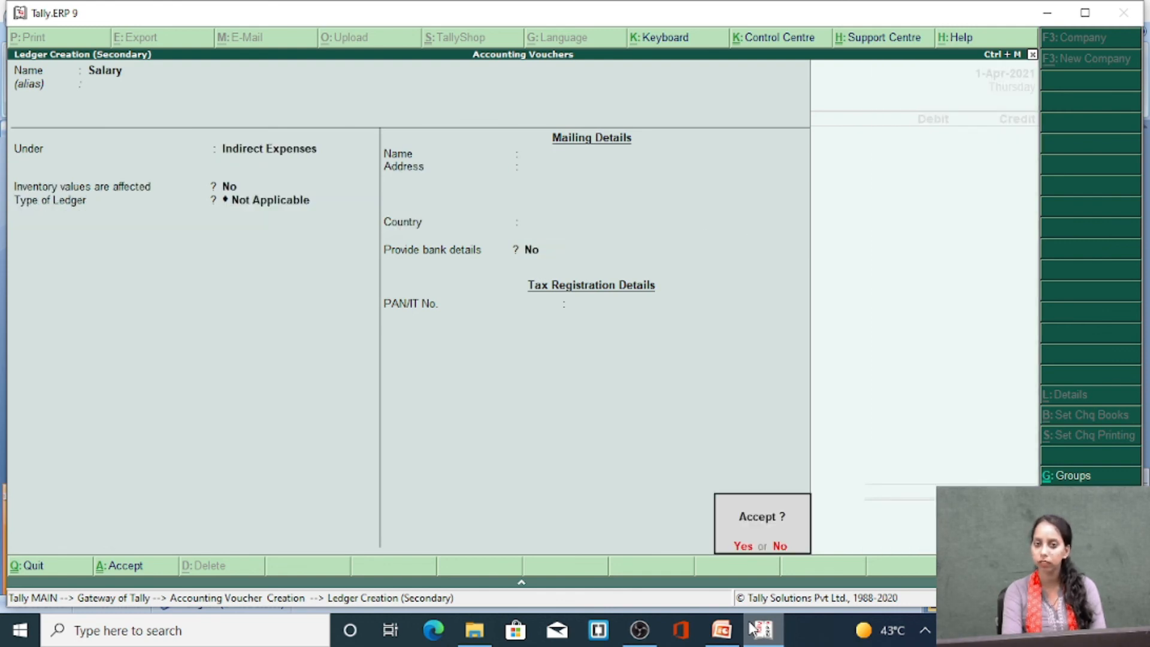
key(Return)
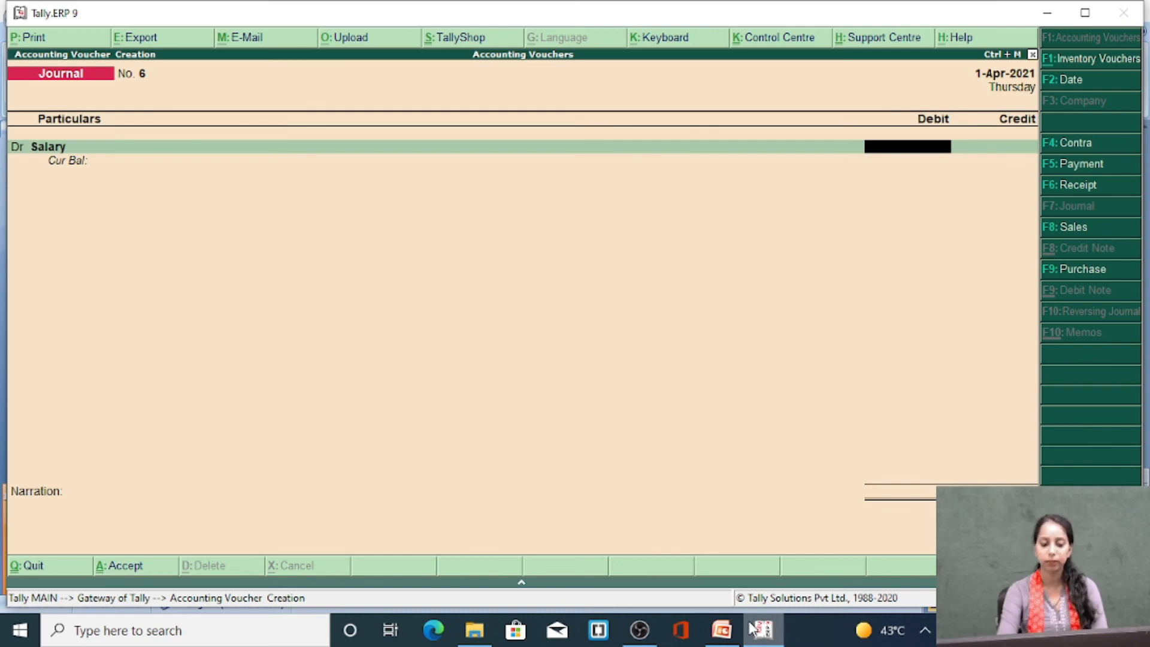
Debit the Salary ledger with 10000
text(10000)
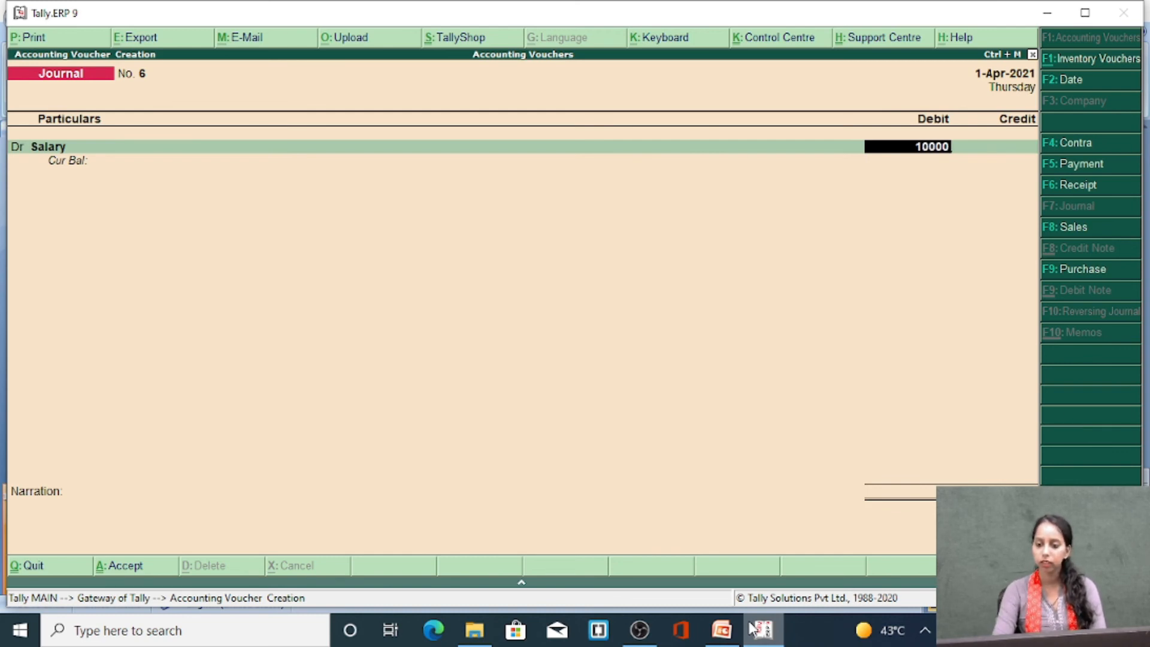
key(Return)
key(Return)
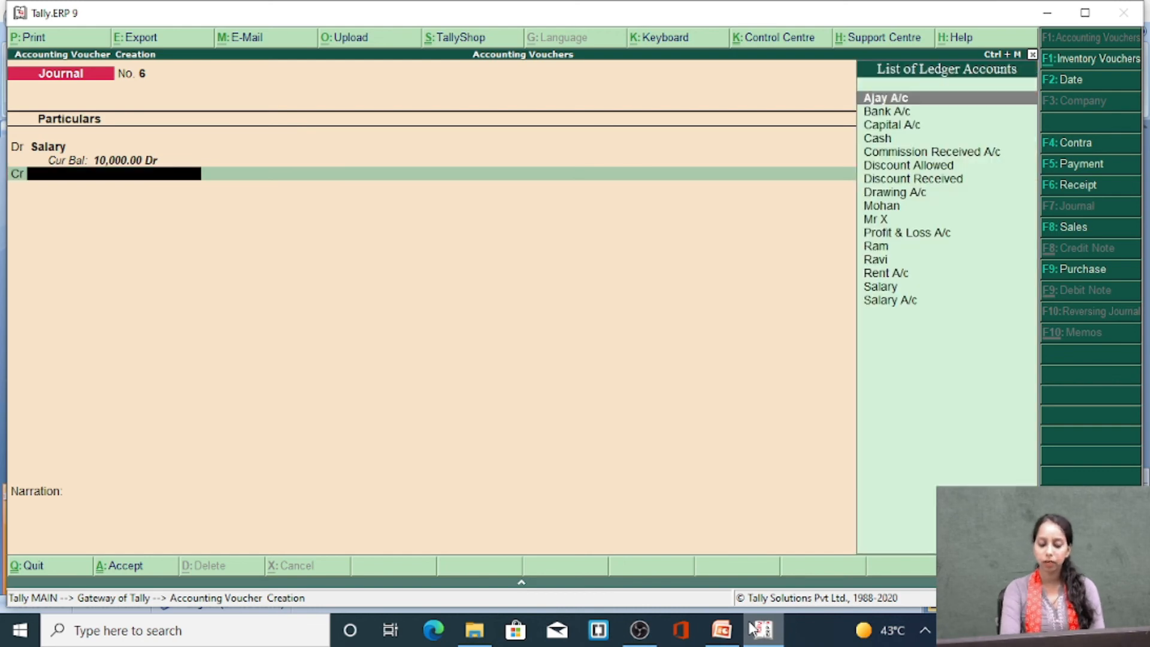
Start a new ledger from the credit line, named Outstanding Salary and grouped under Current Liabilities
key(alt+c)
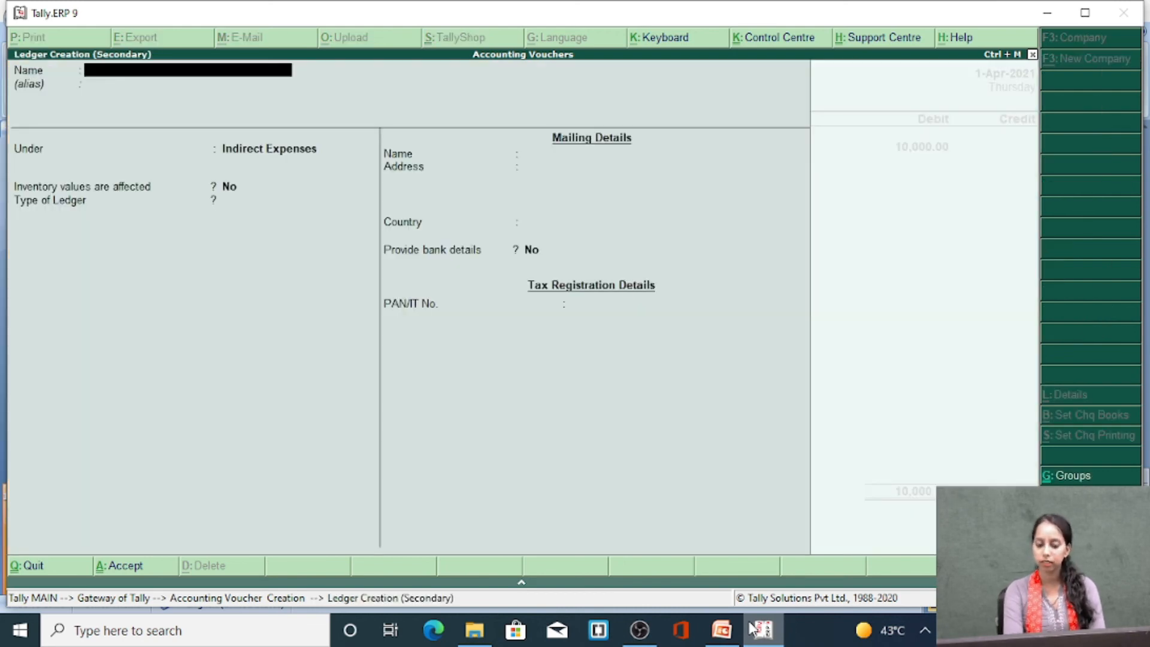
text(Outsta)
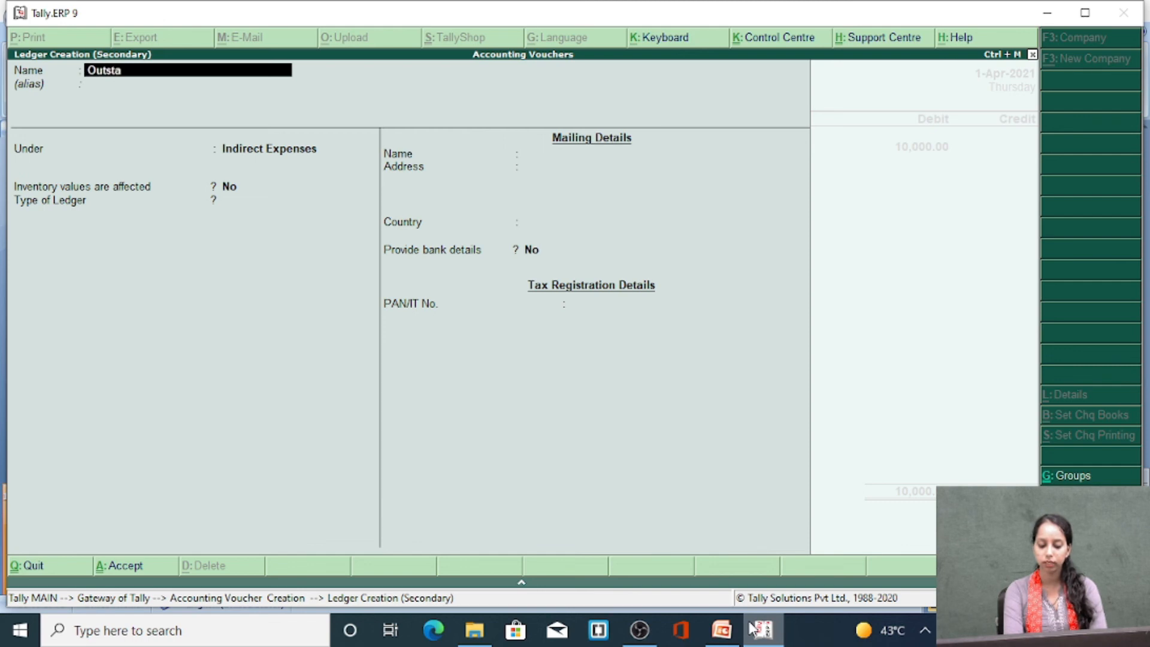
text(nding Salary)
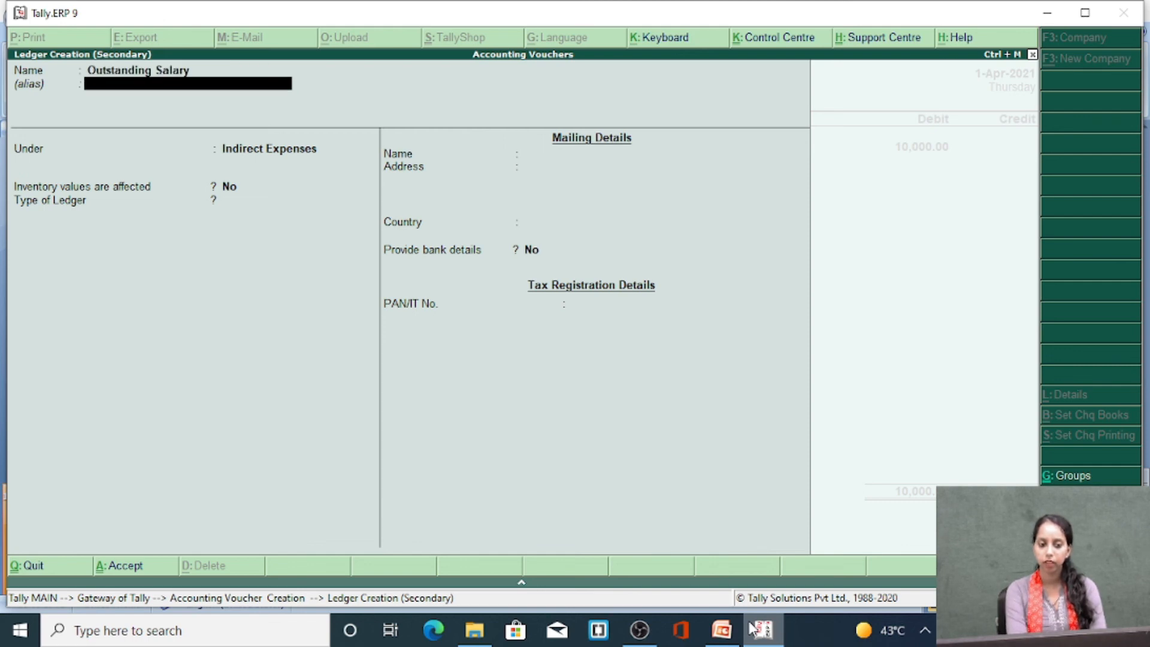
key(Return)
text(cure)
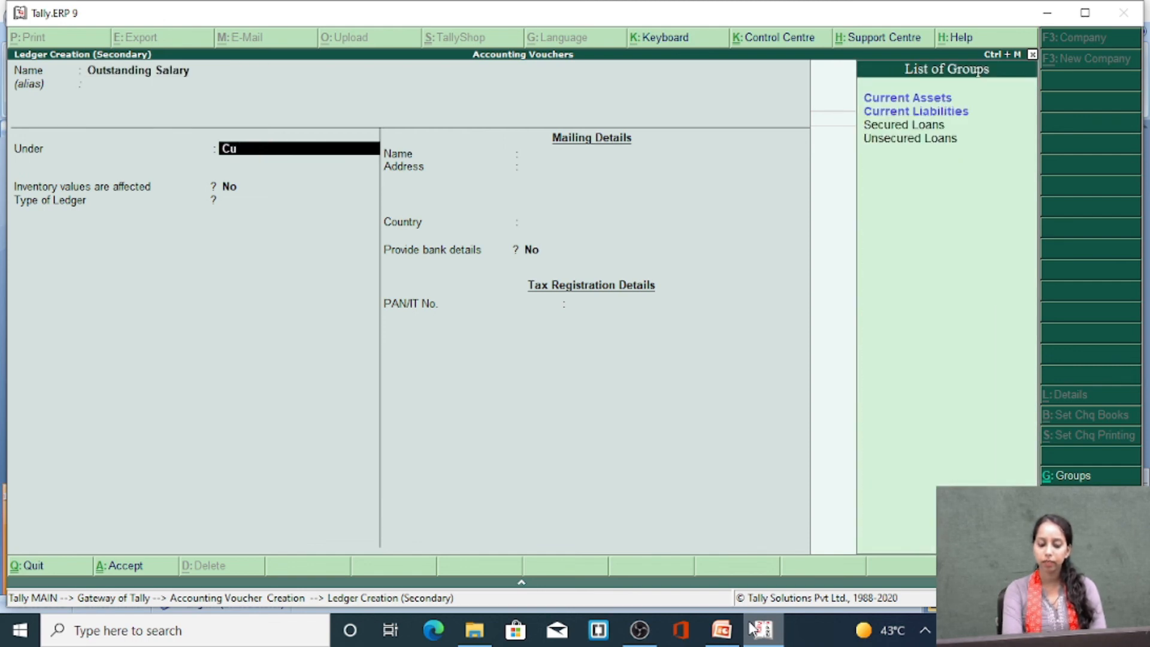
key(BackSpace)
text(rr)
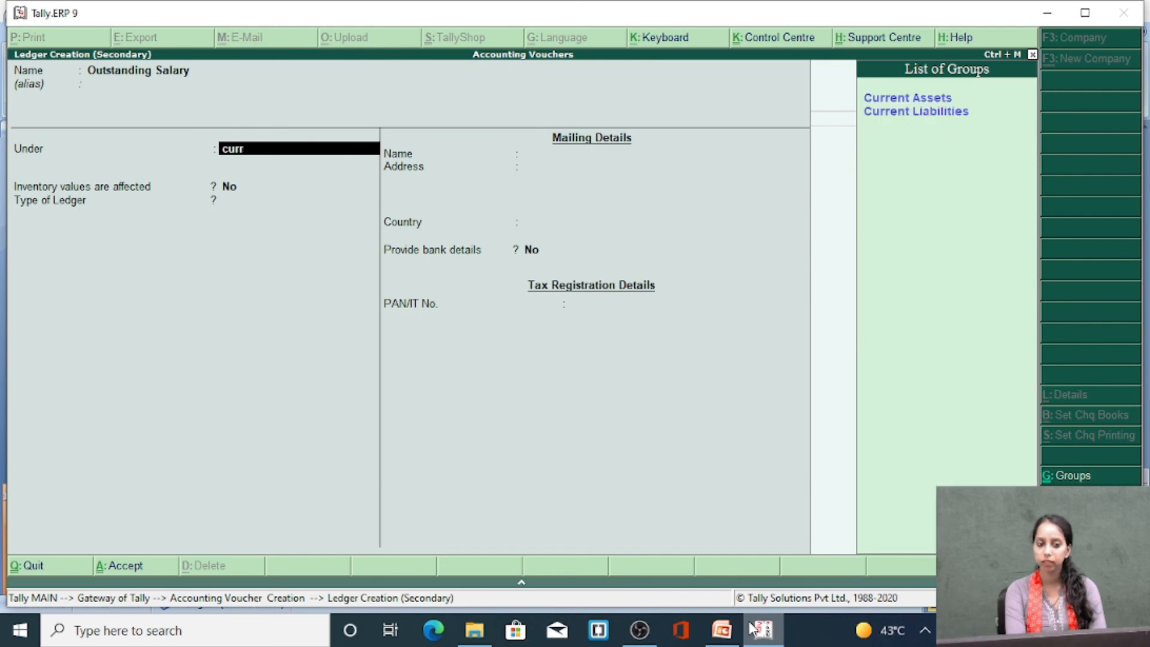
key(Down)
key(Return)
Keep the Outstanding Salary ledger's remaining defaults and save it into the voucher's credit line
key(Return)
key(Return)
key(Return)
key(Return)
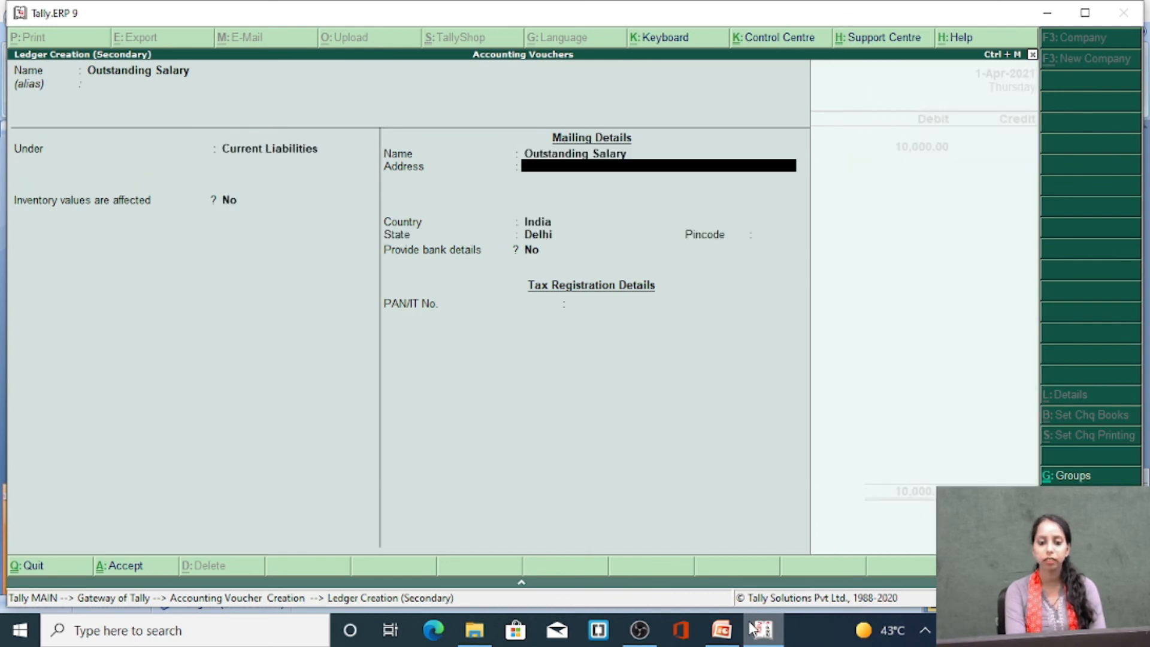
key(Return)
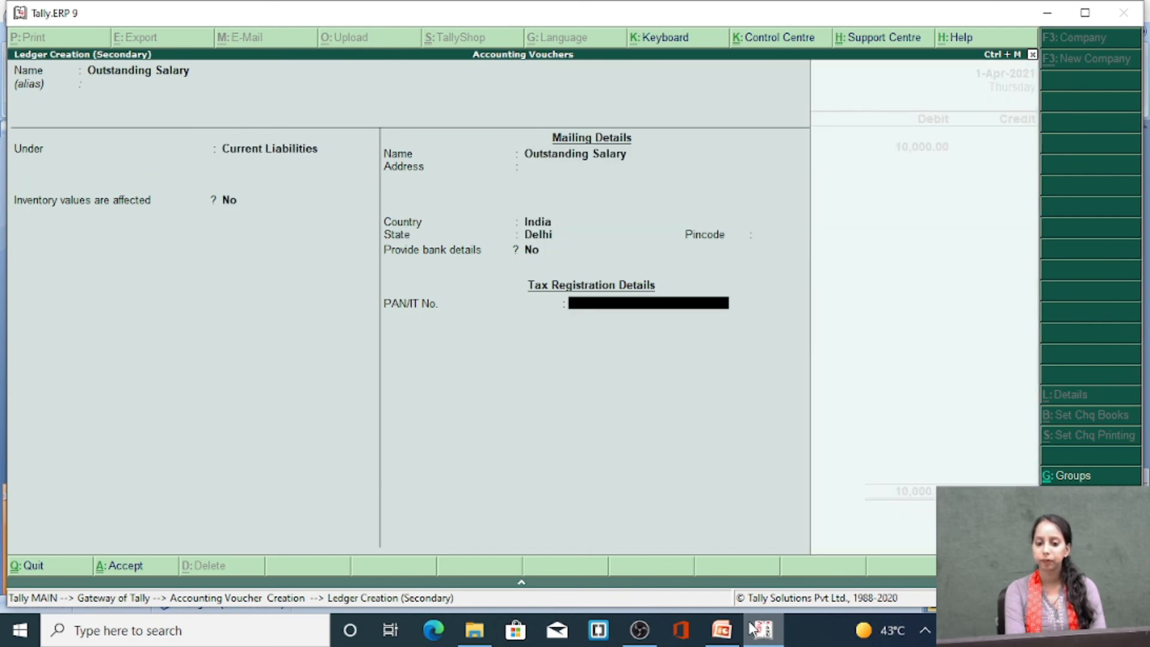
key(Return)
key(Return)
key(Return)
key(Return)
key(Return)
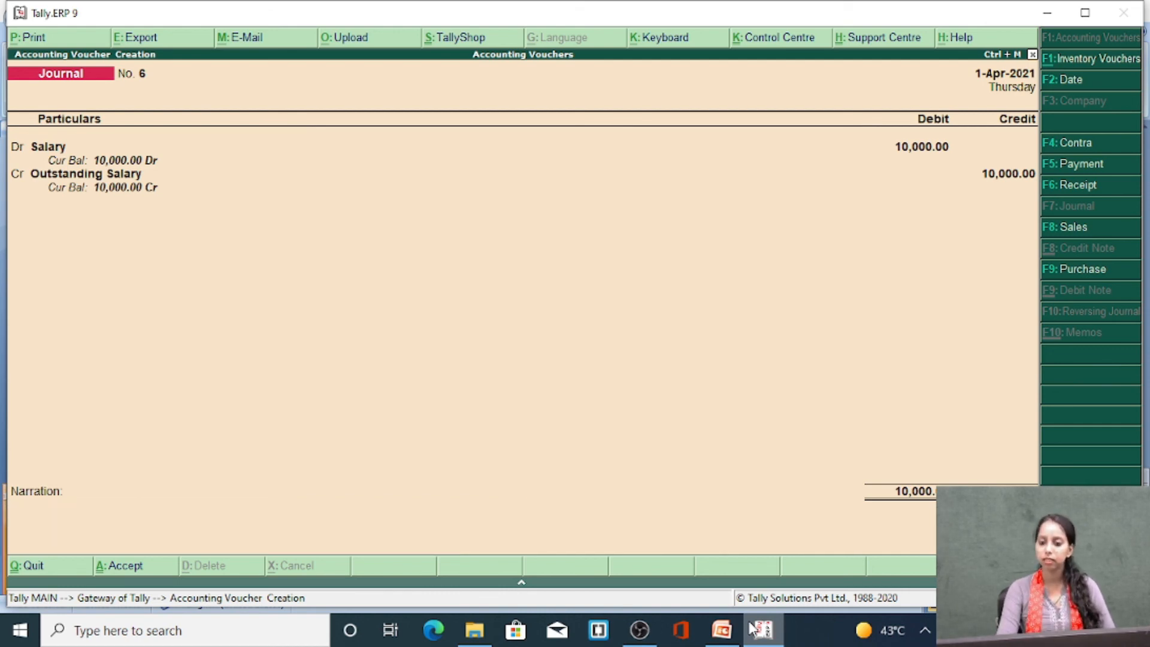
Credit Outstanding Salary with 10000 and save the journal voucher without a narration
key(Return)
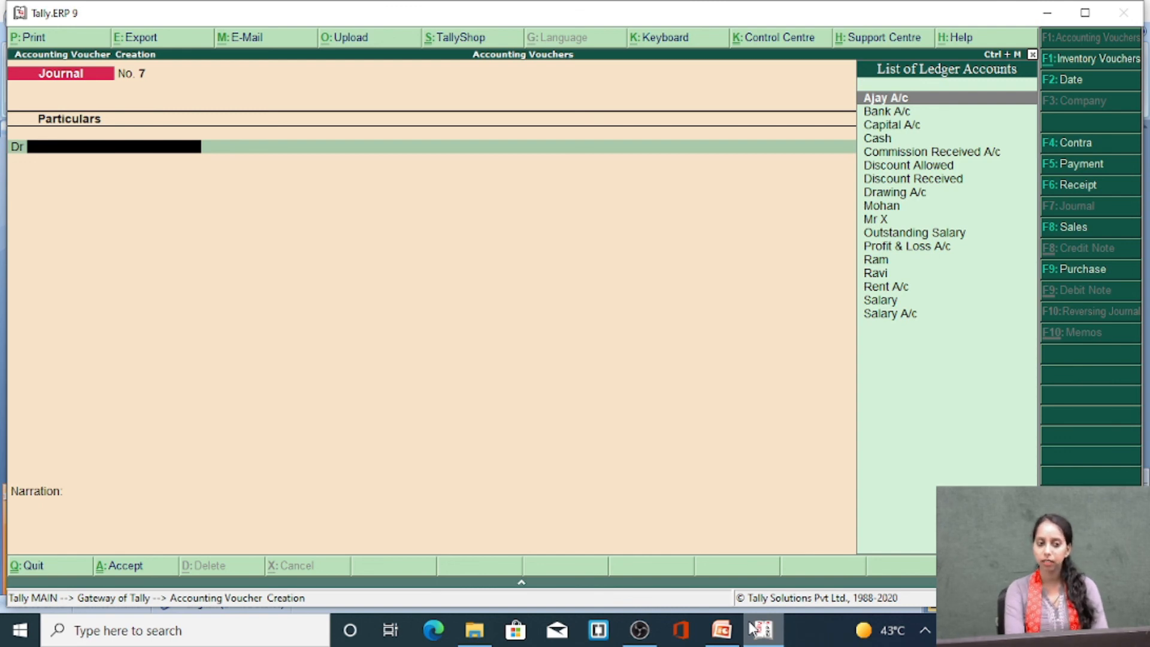
Start a new ledger from the next voucher's debit line, named Prepaid Rent and grouped under Current Assets
key(alt+c)
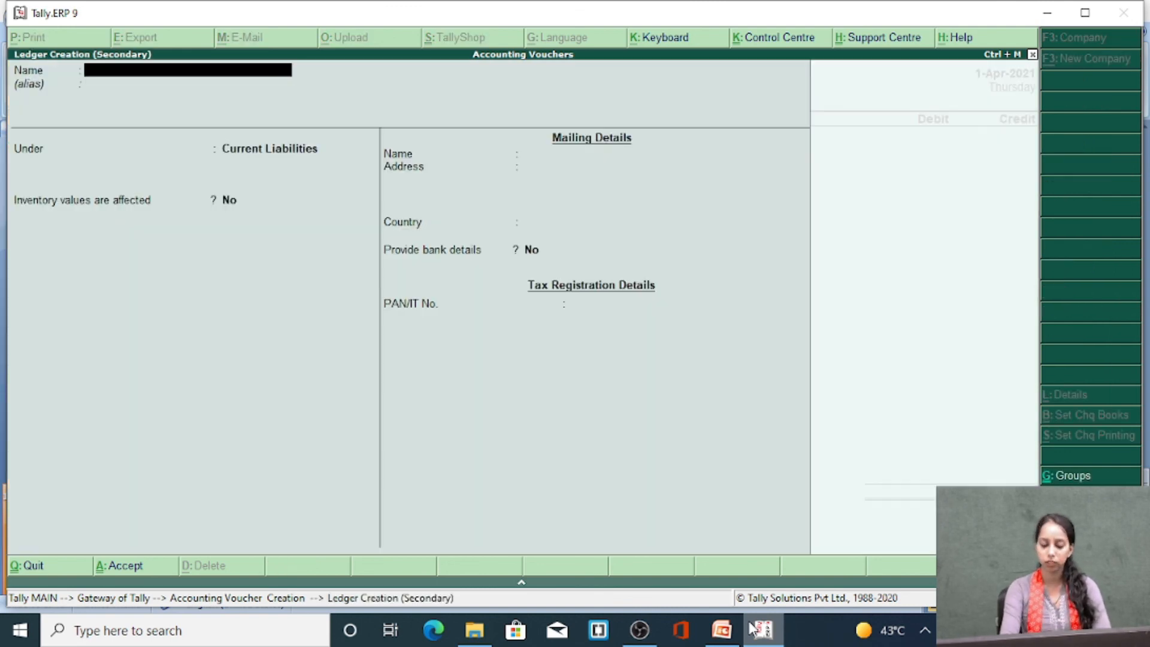
text(Prepaid Rent)
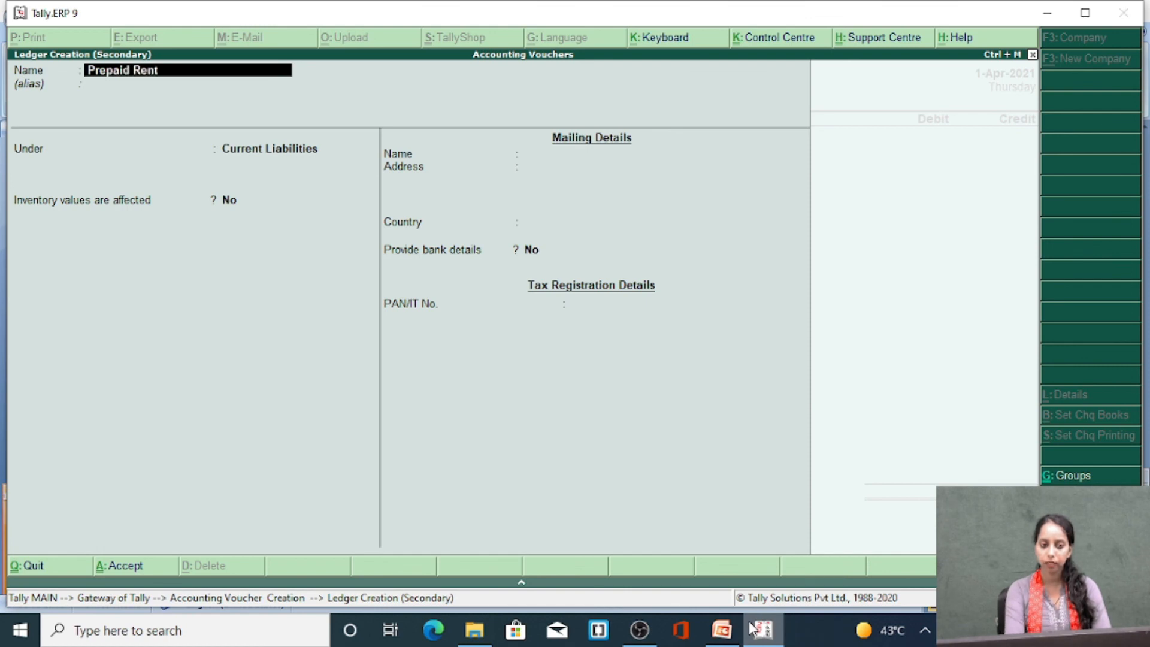
key(Return)
text(Cure)
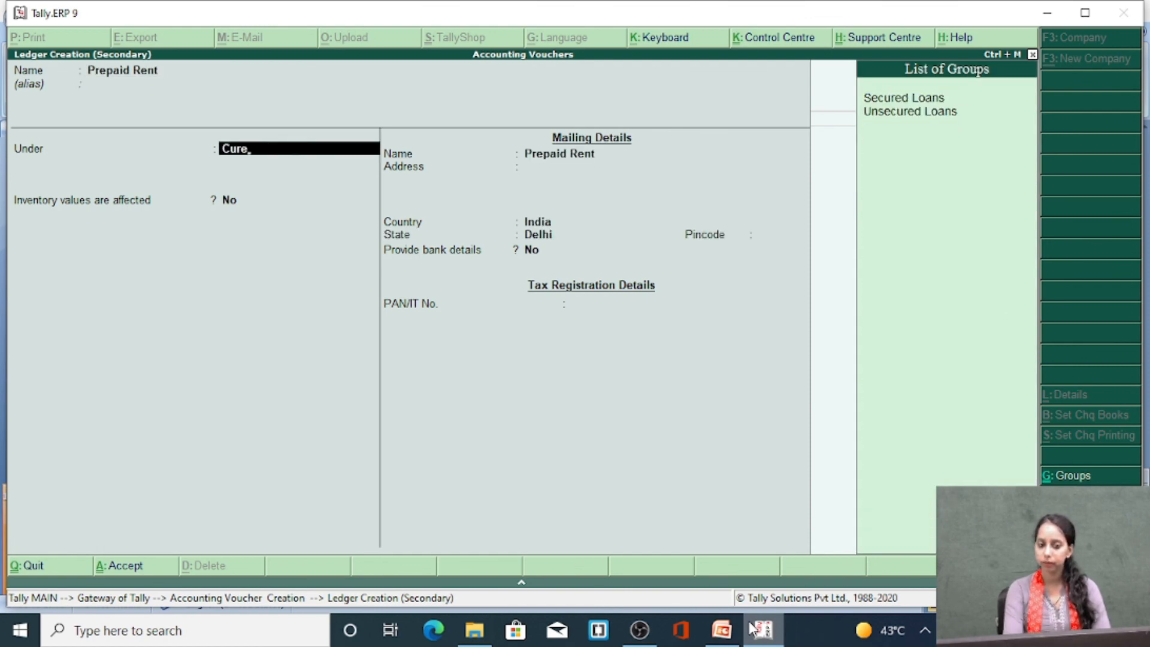
key(BackSpace)
text(rr)
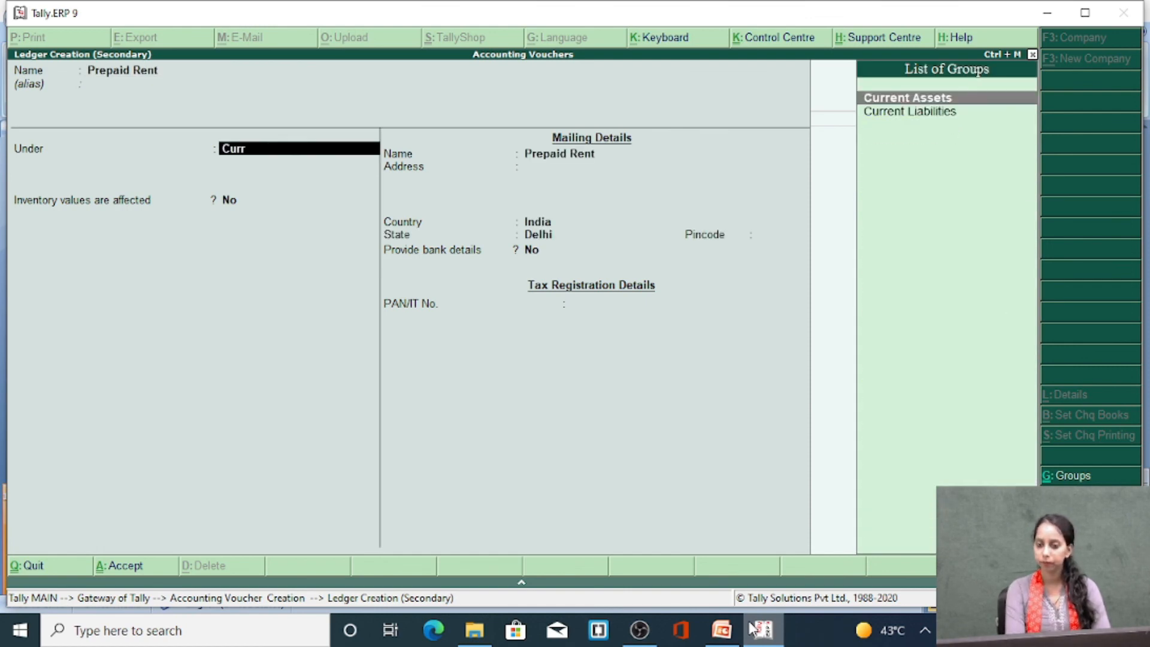
key(Return)
Keep the Prepaid Rent ledger's remaining defaults and save it into the voucher's debit line
key(Return)
key(Return)
key(Return)
key(Return)
key(Return)
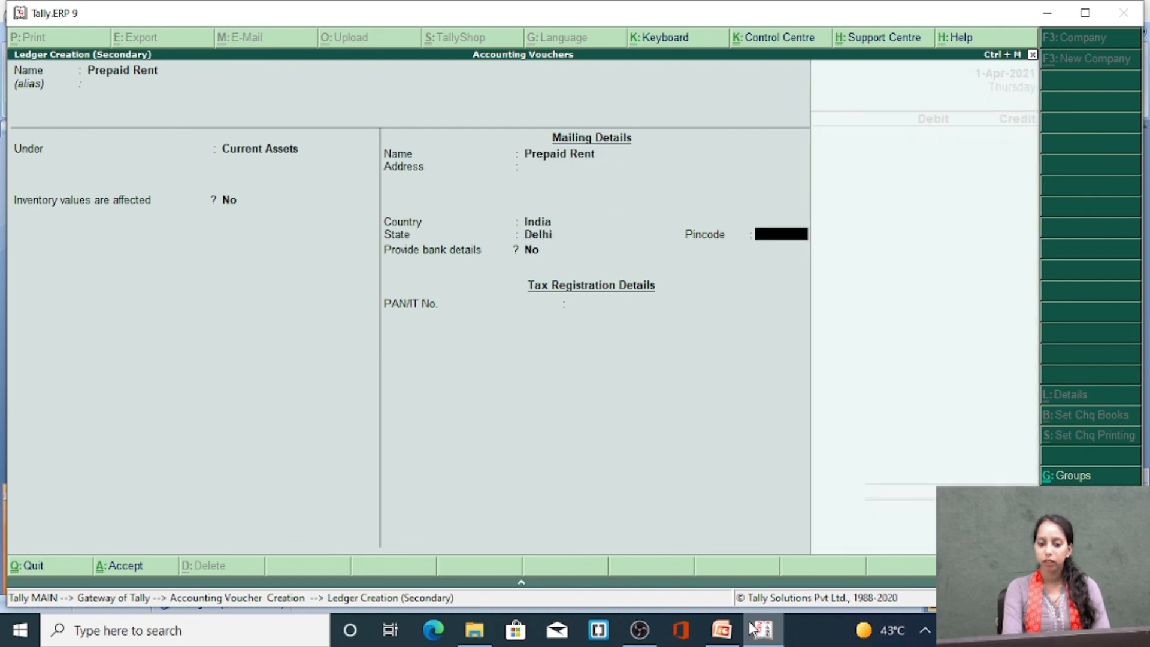
key(Return)
key(Return)
Debit the Prepaid Rent ledger with 5000
key(Return)
key(Return)
text(5000)
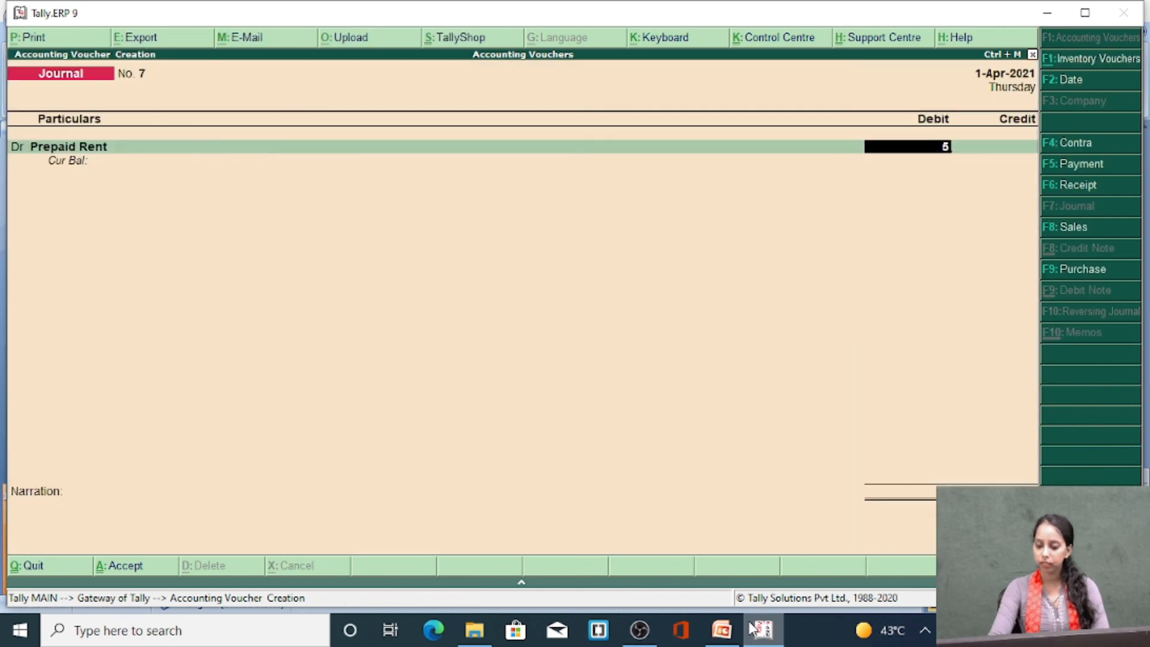
key(Return)
key(Return)
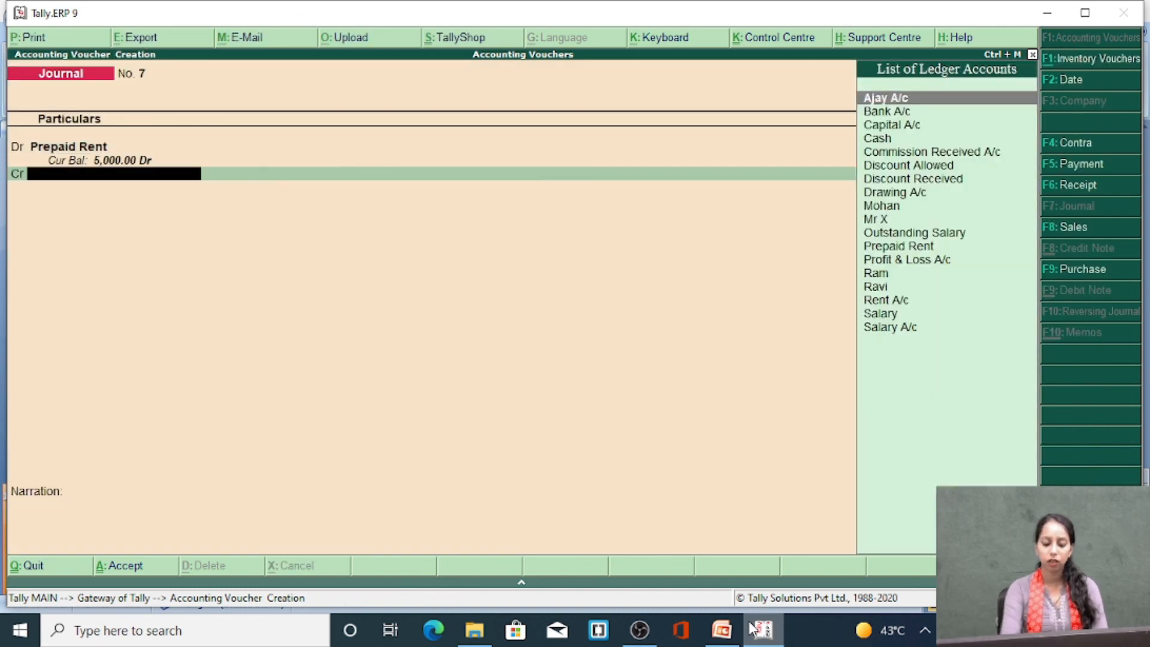
Create a Rent ledger under Indirect Expenses from the credit line, with ledger type Not Applicable and remaining defaults kept
key(alt+c)
text(Rent)
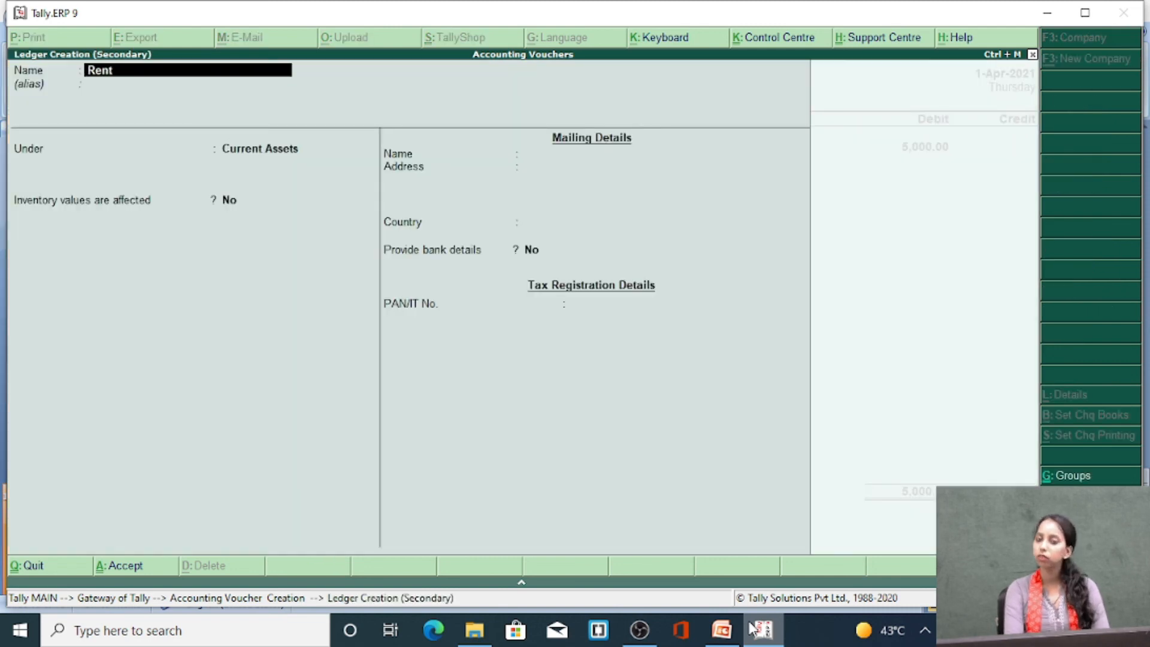
key(Return)
key(Return)
text(Indir)
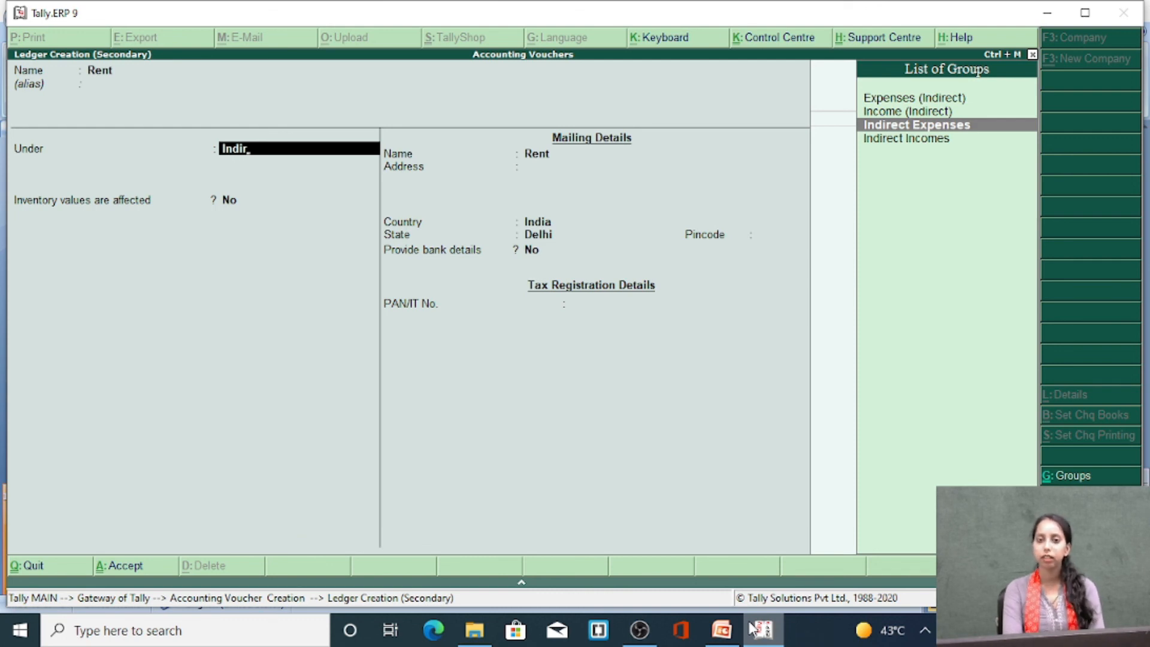
key(Return)
key(Return)
key(Return)
key(Return)
key(Return)
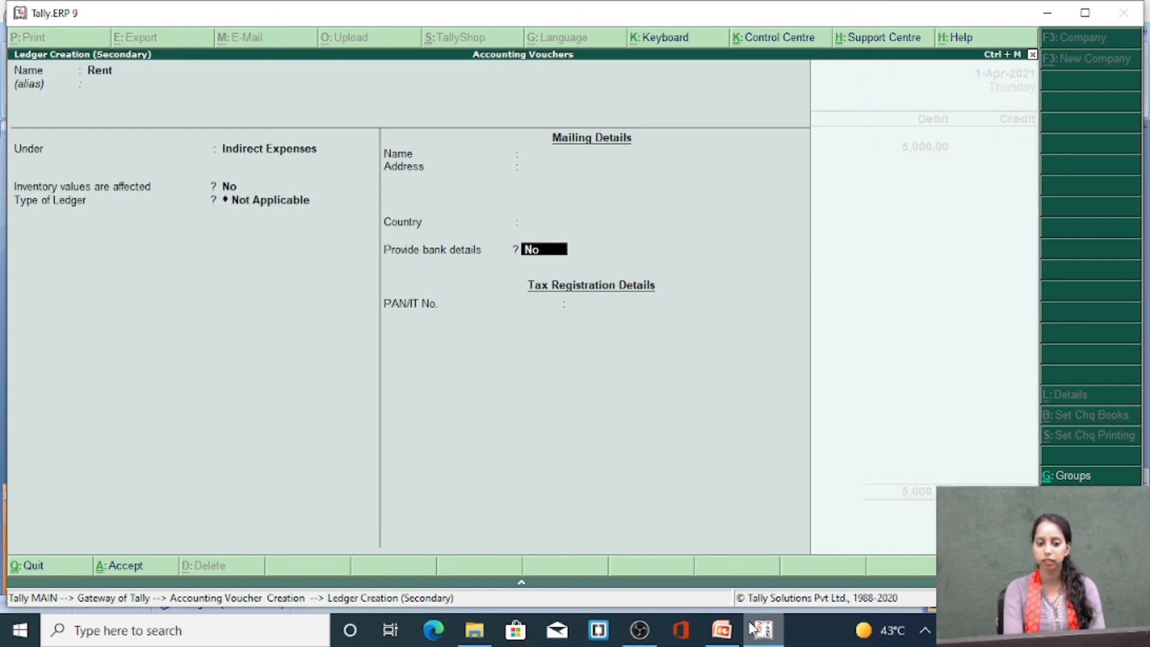
Credit Rent with 5000 and save the journal voucher without a narration
key(Return)
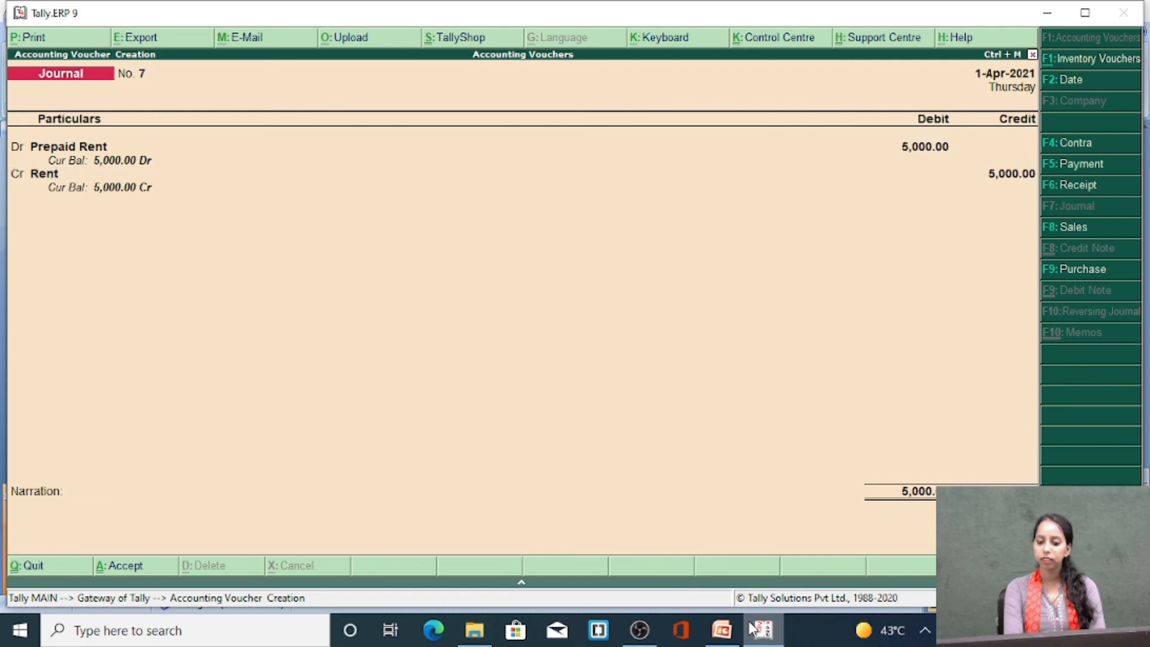
key(Return)
key(Return)
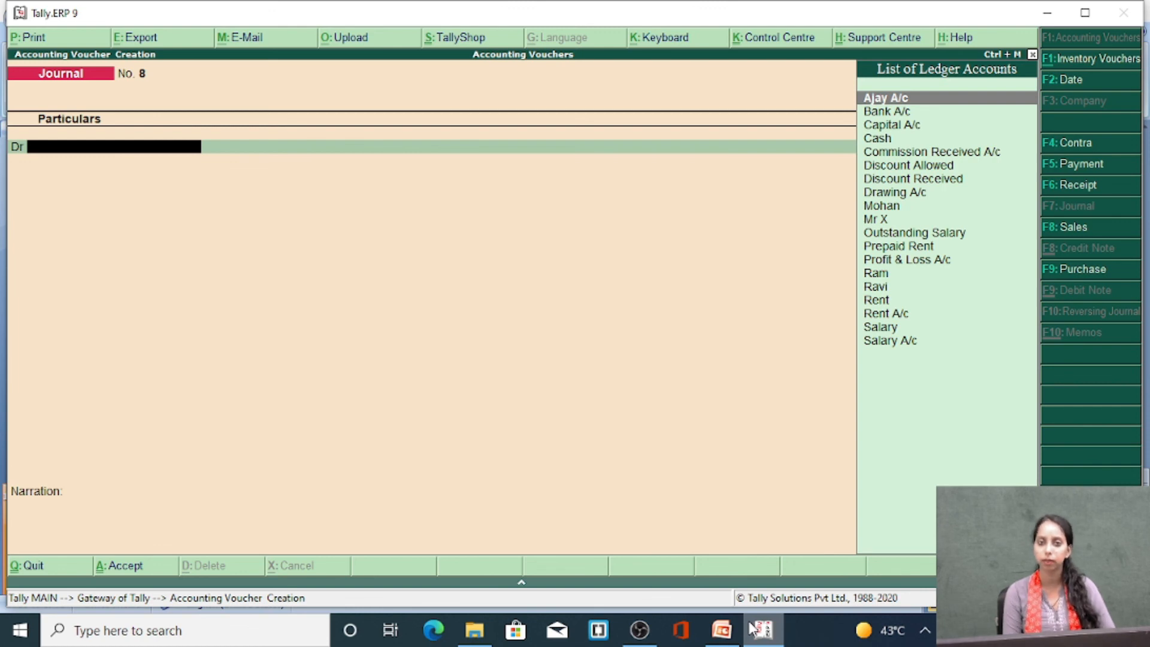
click(639, 628)
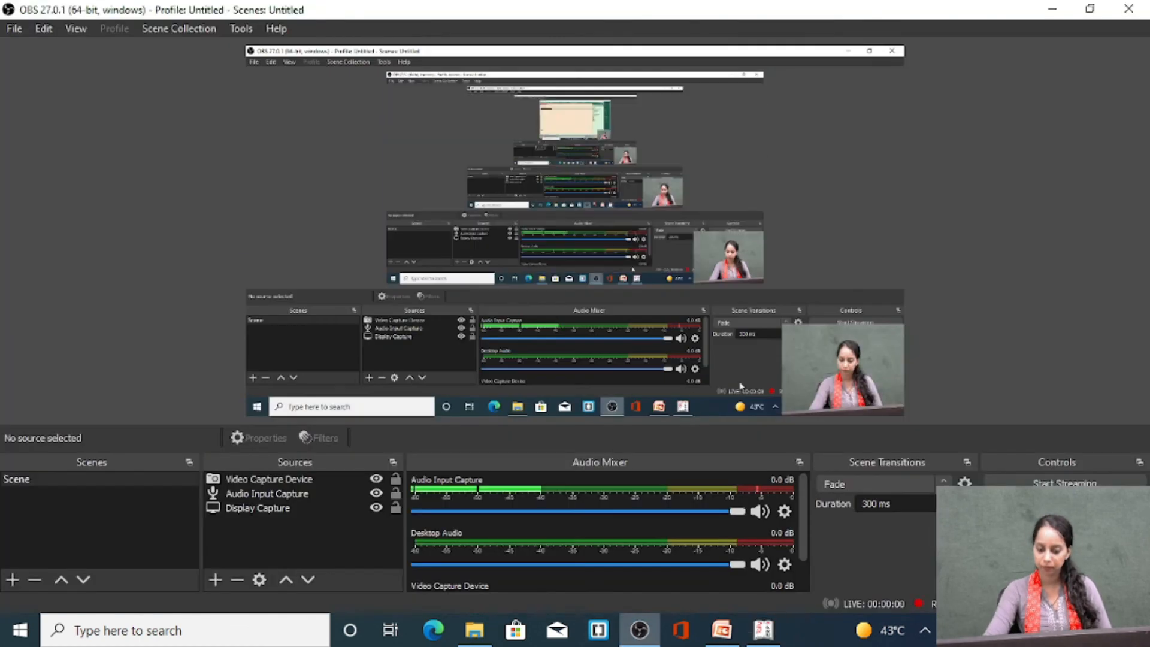